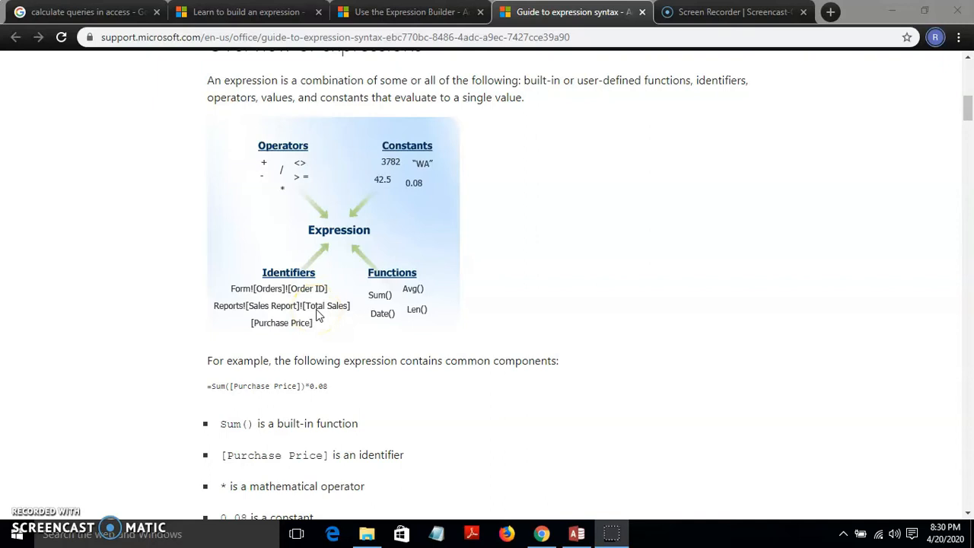
# Switch to Access and show the fields of the TBL_STD_States table in Design View.
pyautogui.click(575, 533)
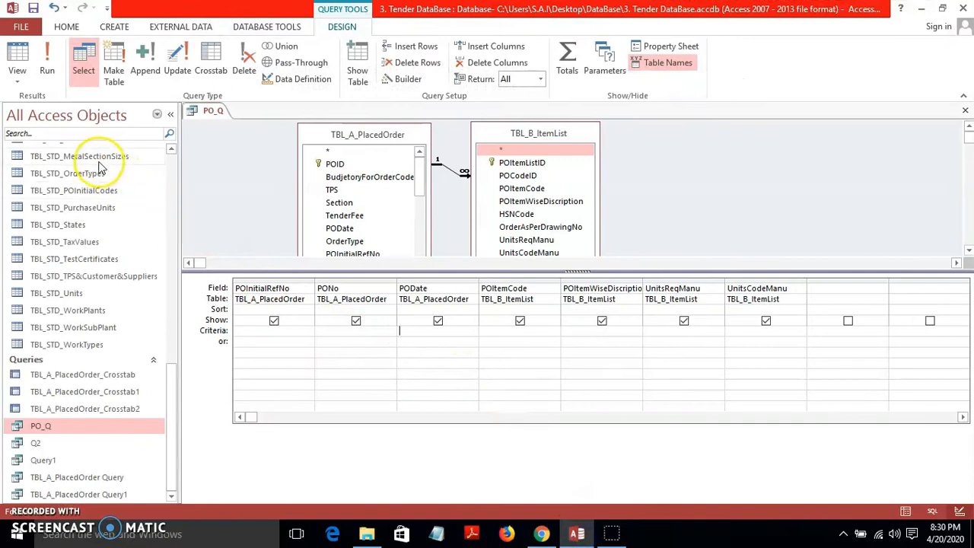
pyautogui.doubleClick(110, 223)
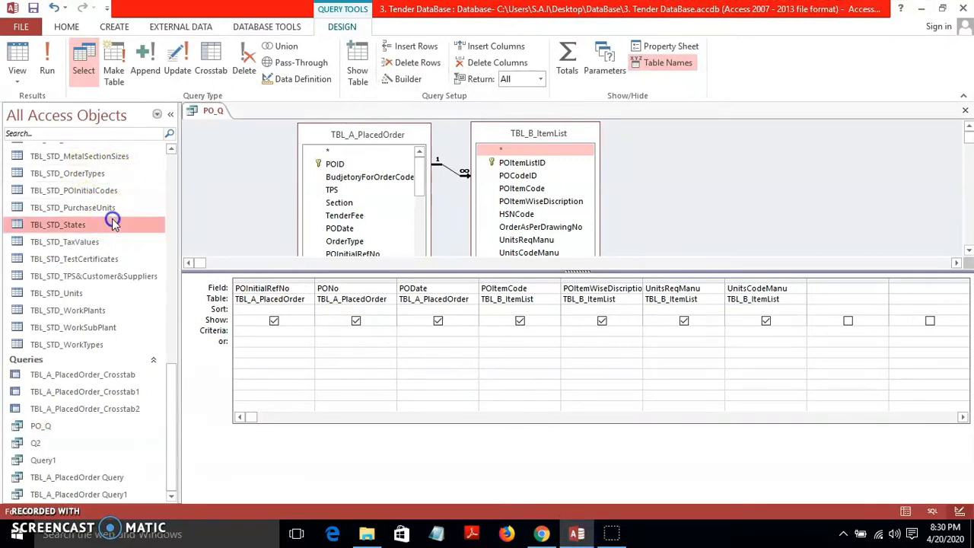
pyautogui.click(17, 63)
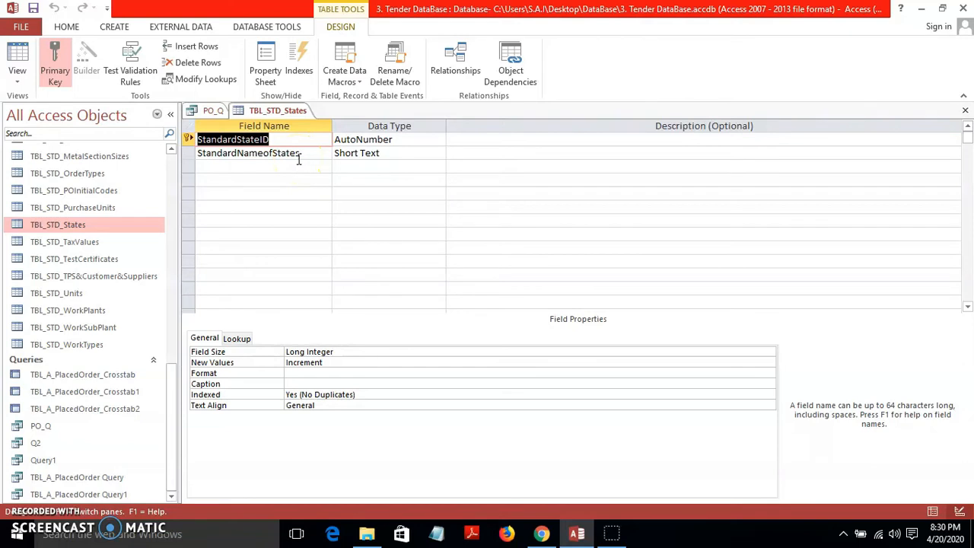
# Compare the expression syntax guide in Chrome with the criteria grid of the PO_Q query in Access.
pyautogui.click(555, 534)
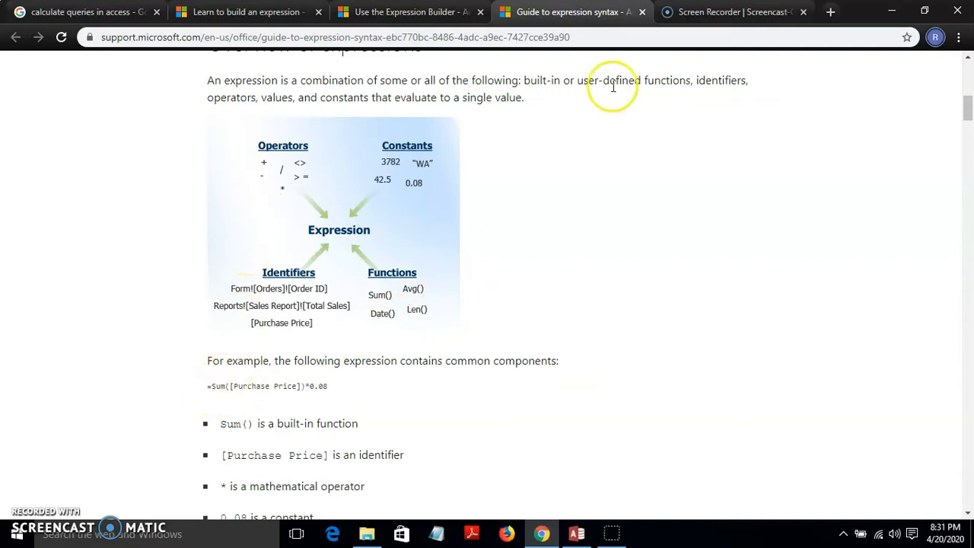
pyautogui.click(574, 530)
pyautogui.click(210, 110)
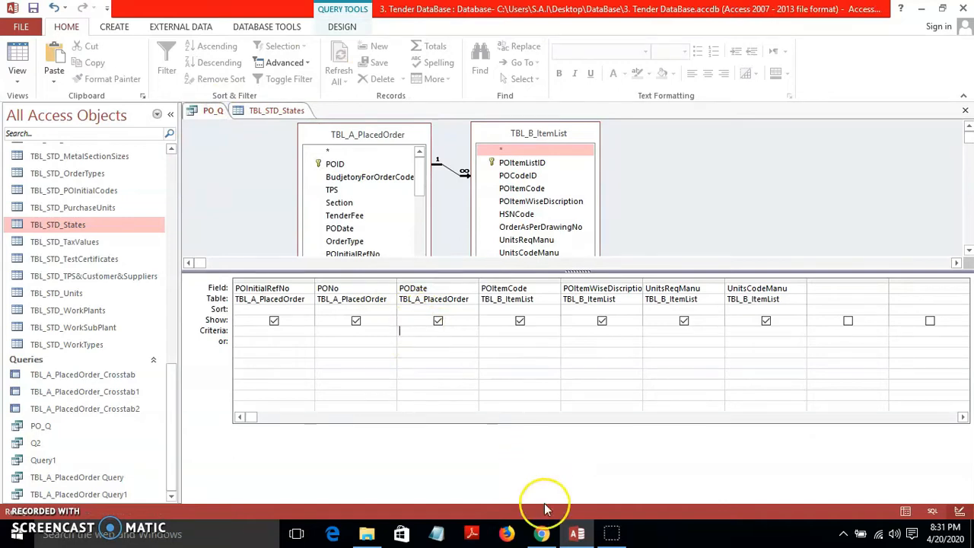
pyautogui.moveTo(548, 535)
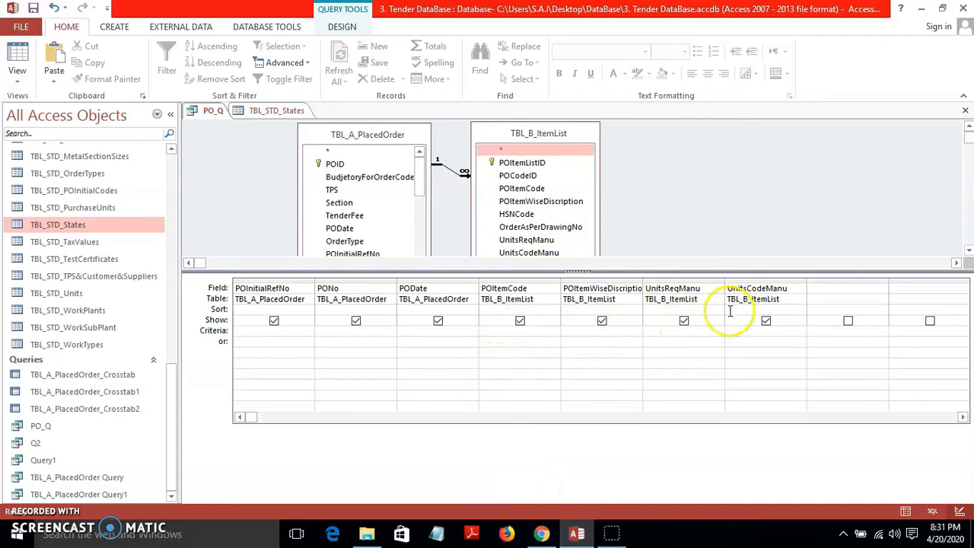
pyautogui.click(660, 331)
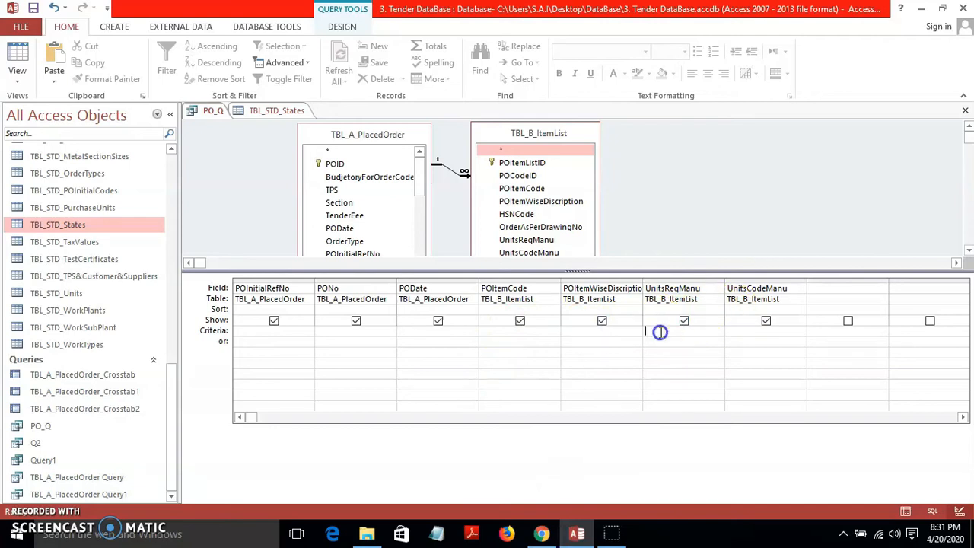
pyautogui.click(543, 533)
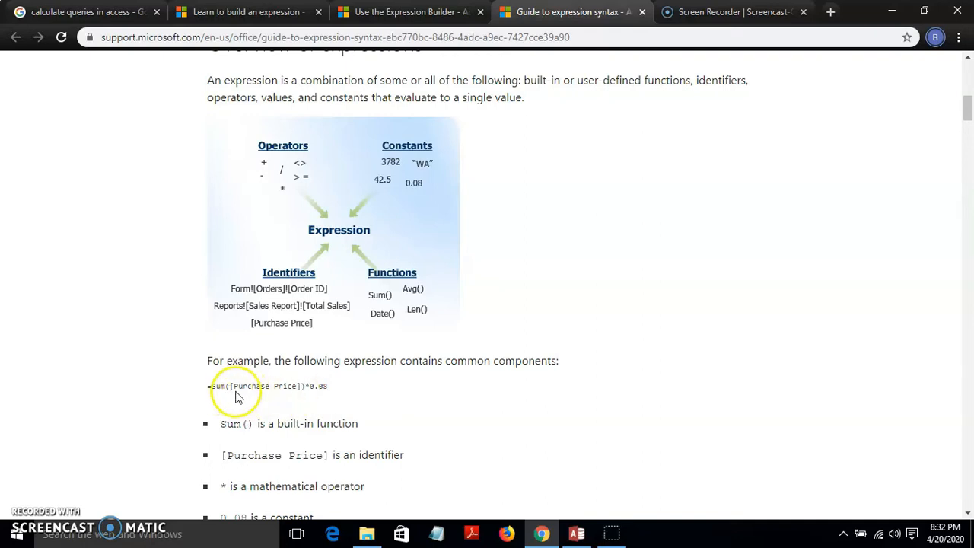
# Switch to Access and enter =Sum([]) as the criterion of the UnitsReqManu field in the PO_Q query.
pyautogui.click(572, 536)
pyautogui.click(444, 335)
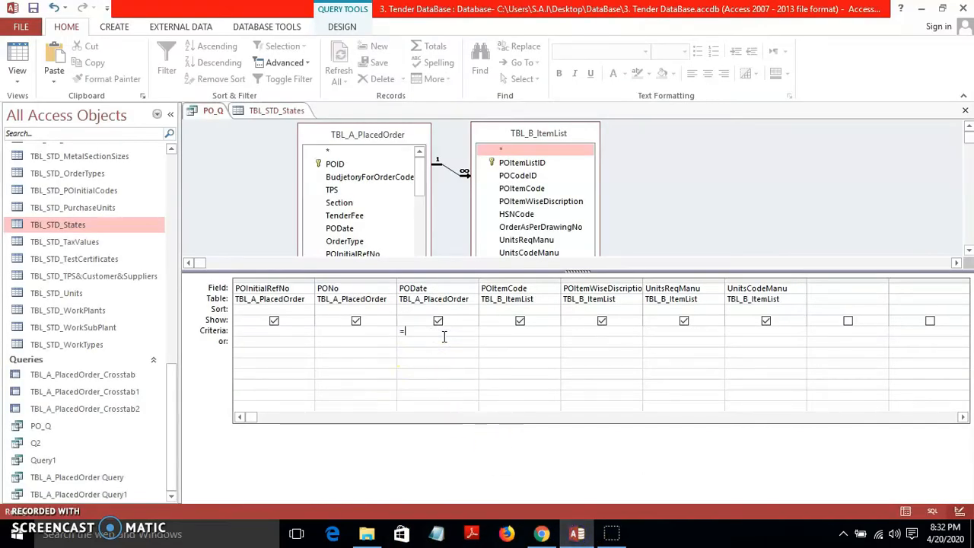
pyautogui.click(653, 332)
pyautogui.write('Sum')
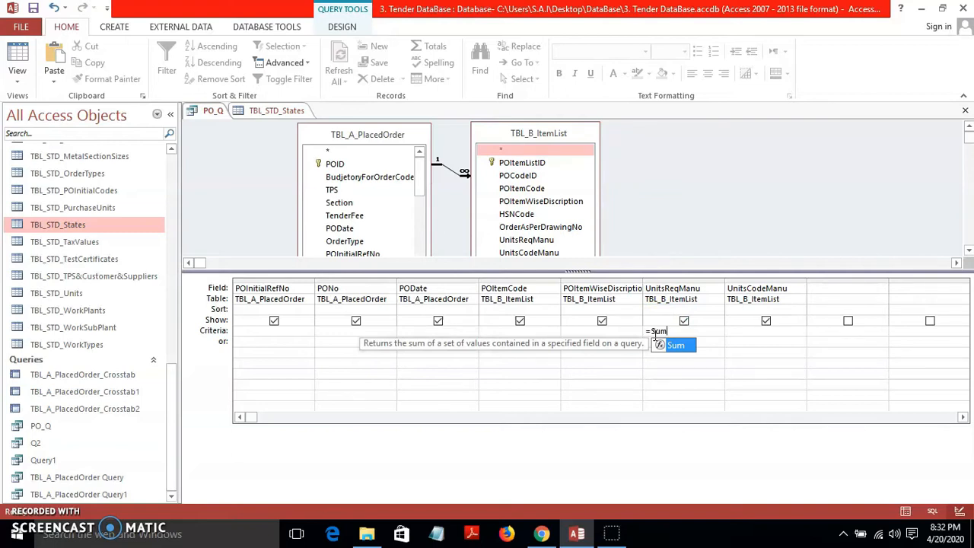
pyautogui.write('()')
pyautogui.click(655, 332)
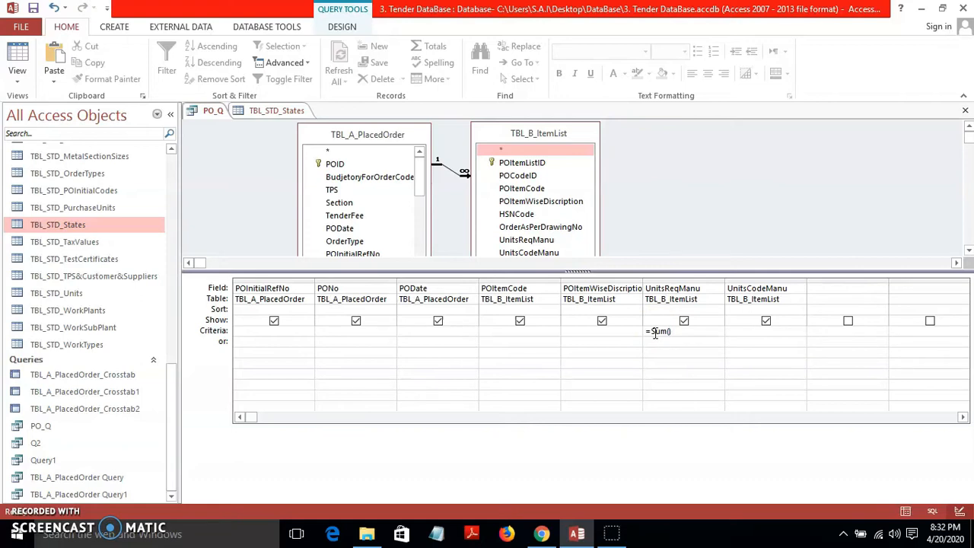
pyautogui.press('Left')
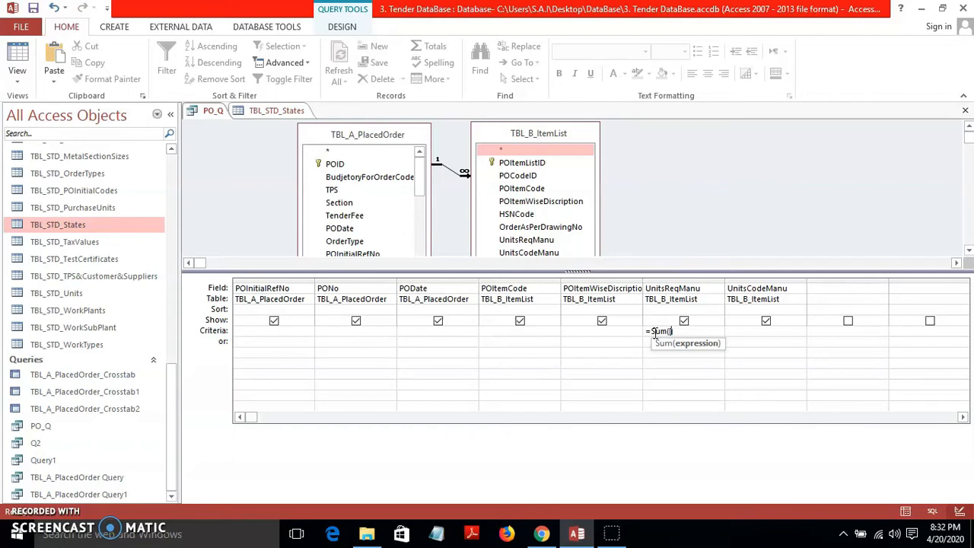
pyautogui.press('Left')
# Complete the UnitsReqManu criterion so that it reads =Sum([ItemsCode])*0.18.
pyautogui.click(687, 337)
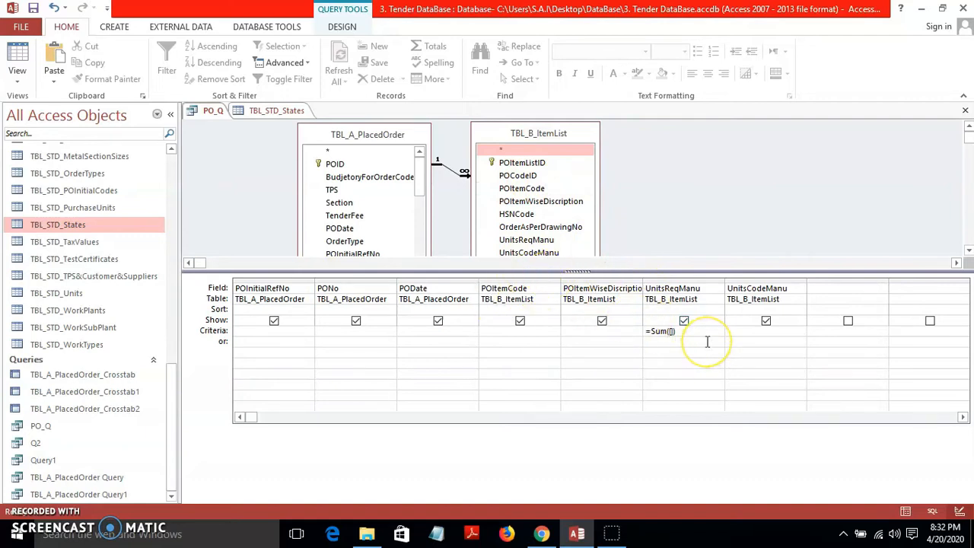
pyautogui.write('emsCode')
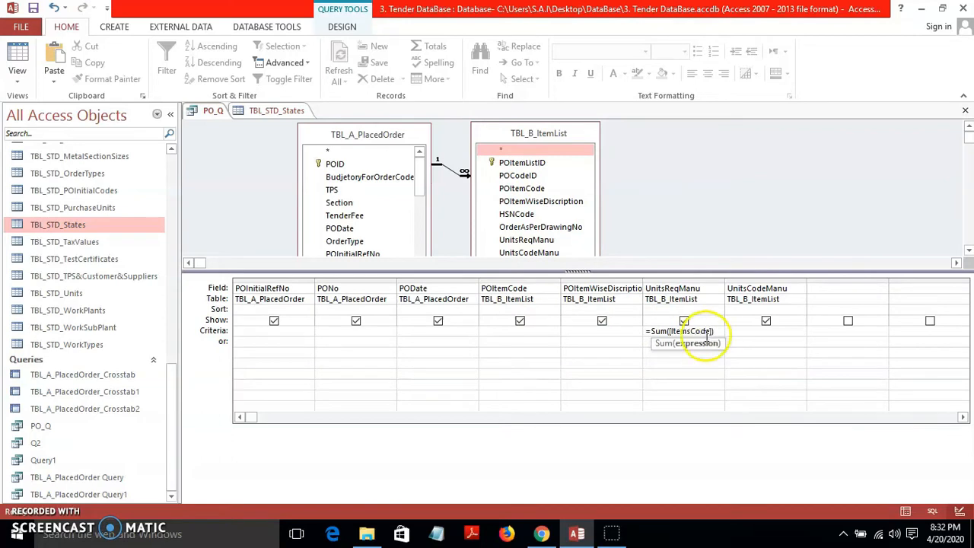
pyautogui.click(712, 376)
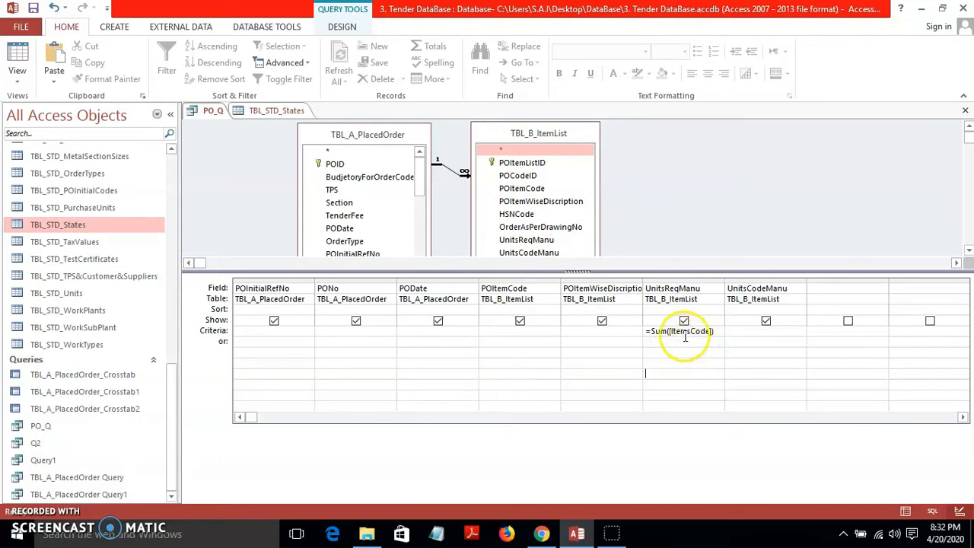
pyautogui.click(717, 331)
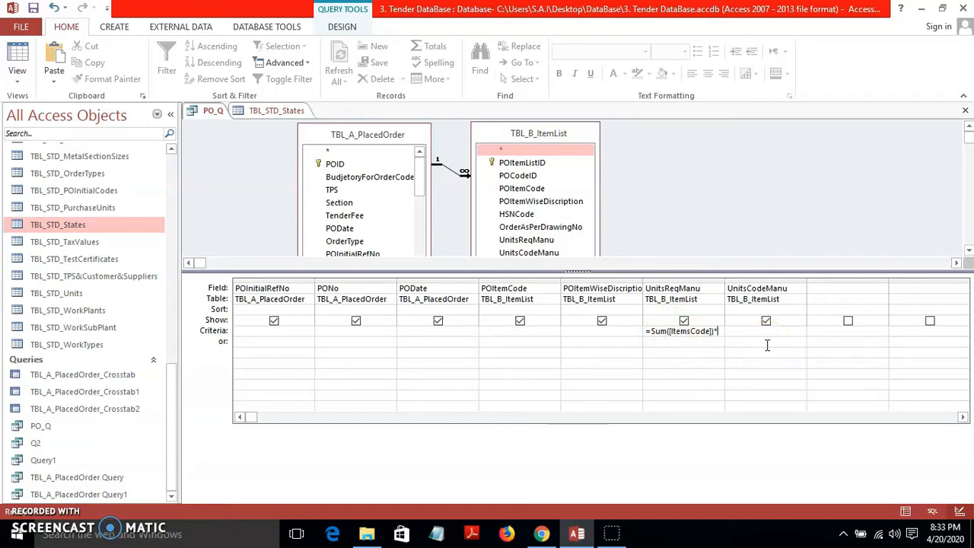
pyautogui.write('*0.18')
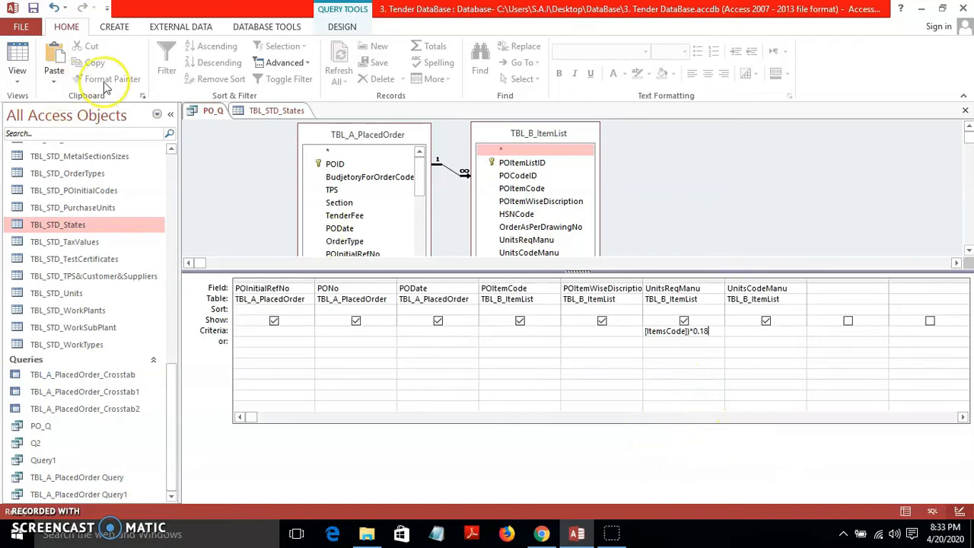
# Try to run the PO_Q query with the Sum criterion, and clear that criterion from UnitsReqManu.
pyautogui.click(343, 27)
pyautogui.click(47, 65)
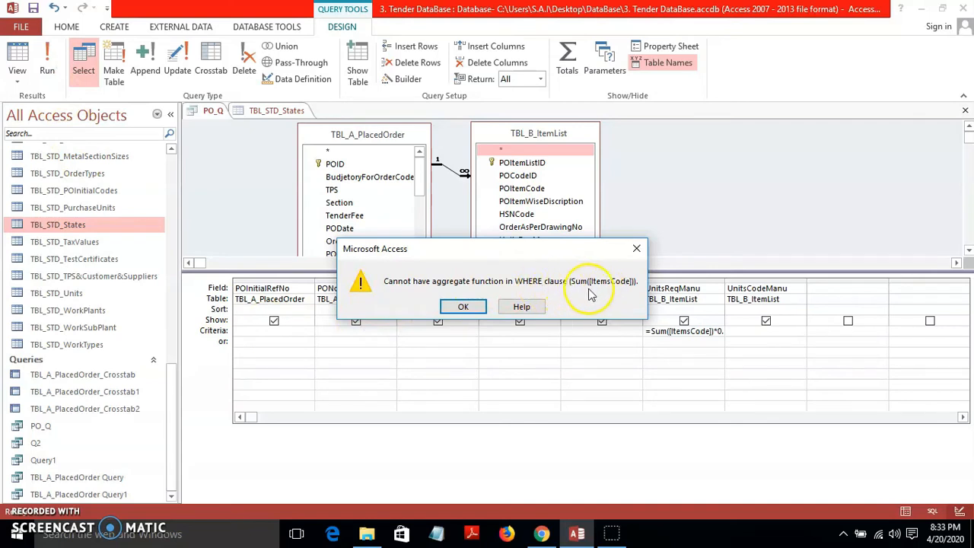
pyautogui.click(475, 304)
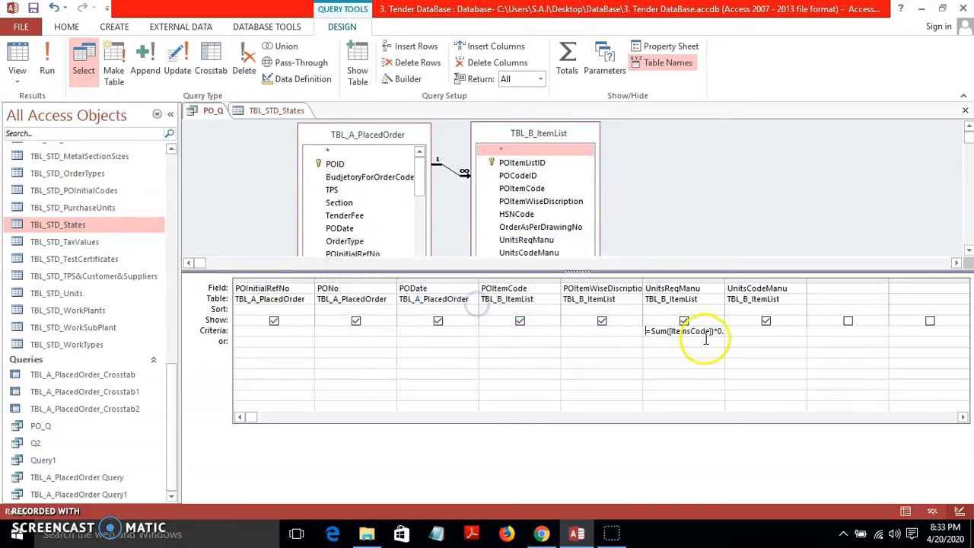
pyautogui.moveTo(632, 331); pyautogui.dragTo(745, 330)
pyautogui.press('Delete')
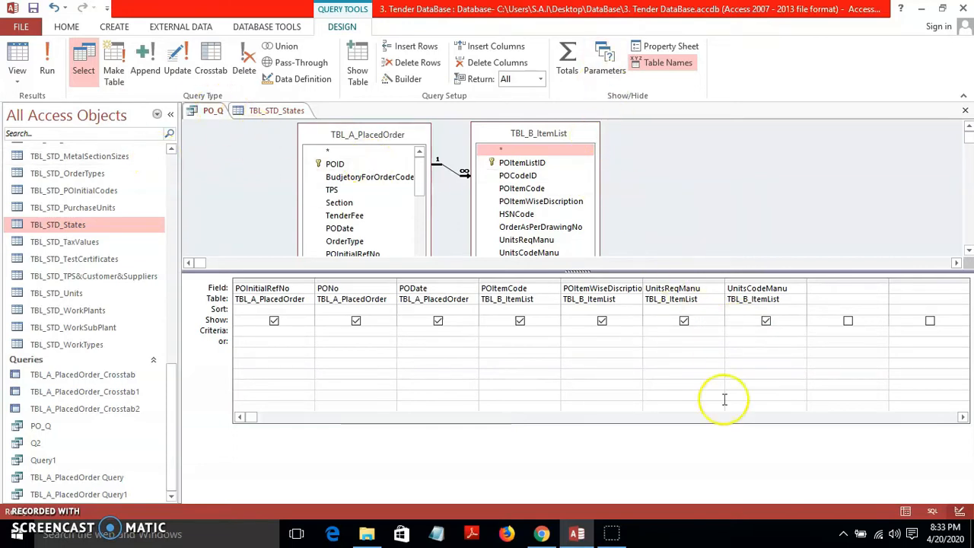
# Switch to Chrome, highlight the example expression Sum([Purchase Price])*0.08 in the syntax guide, and read the explanation of its components.
pyautogui.click(623, 520)
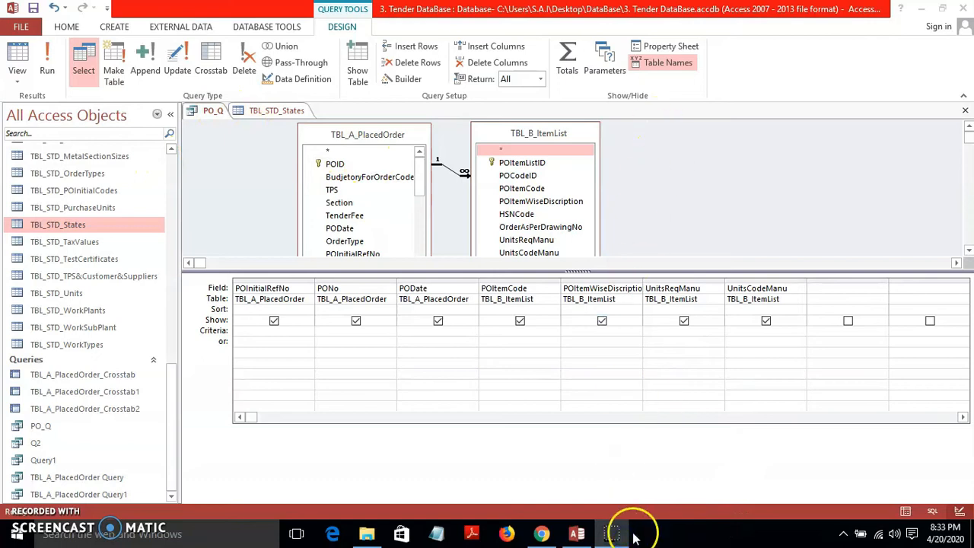
pyautogui.click(576, 535)
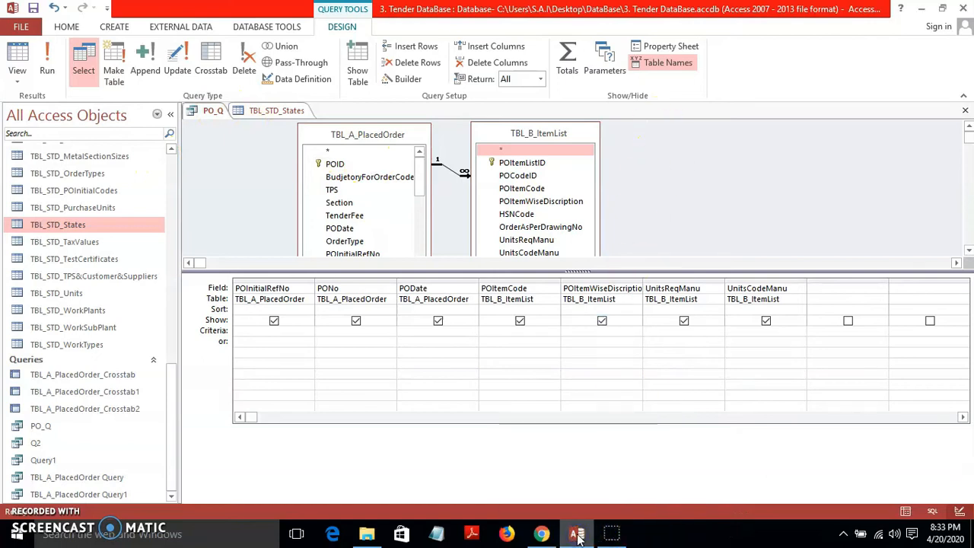
pyautogui.click(541, 534)
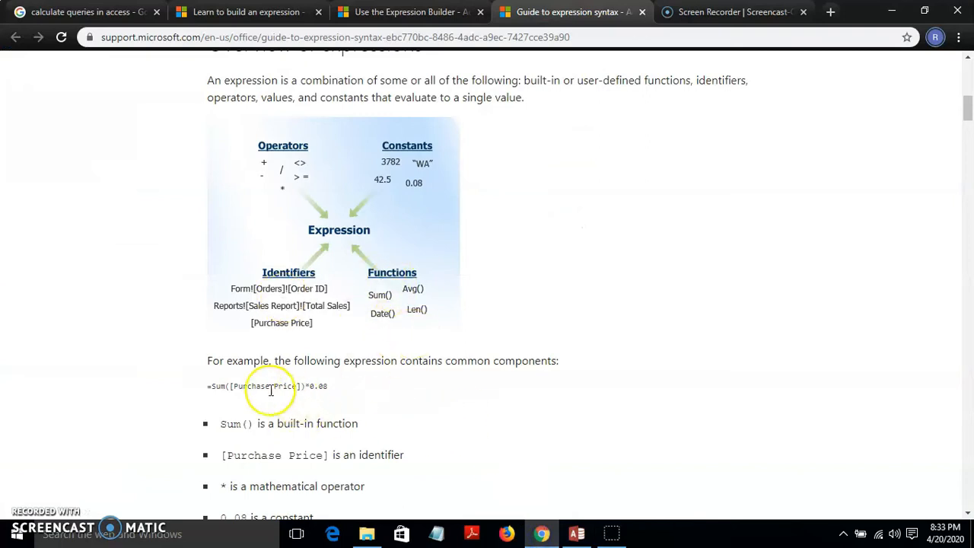
pyautogui.moveTo(213, 386); pyautogui.dragTo(335, 386)
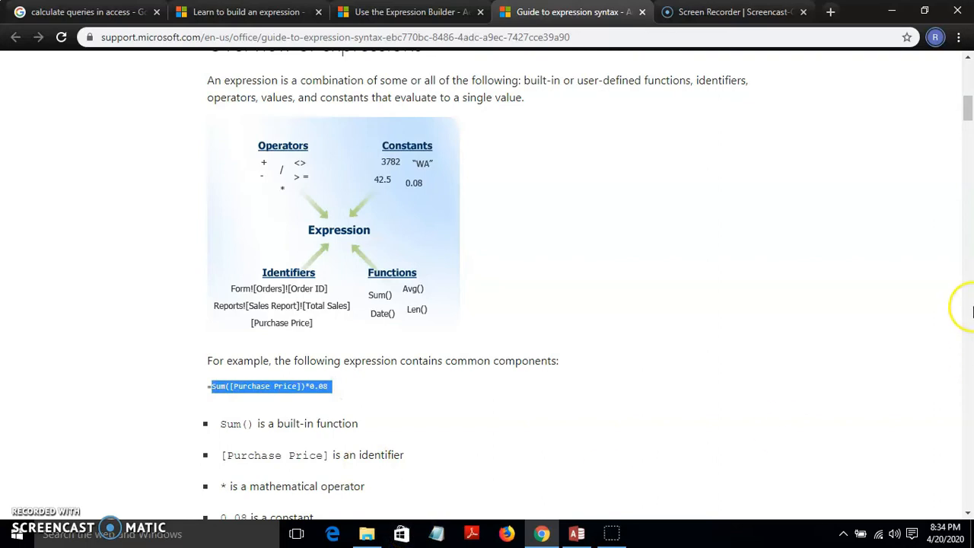
pyautogui.scroll(-3, 968, 109)
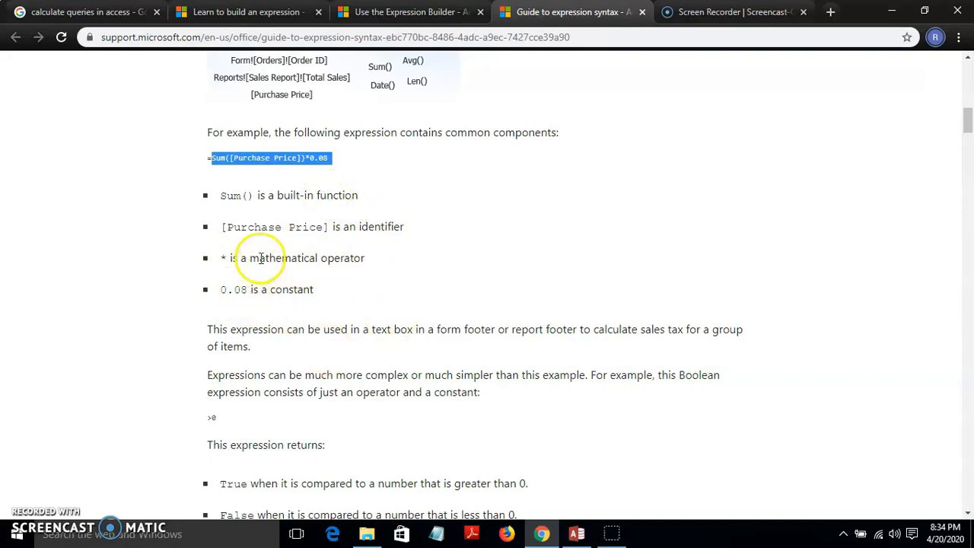
pyautogui.moveTo(969, 131); pyautogui.dragTo(964, 73)
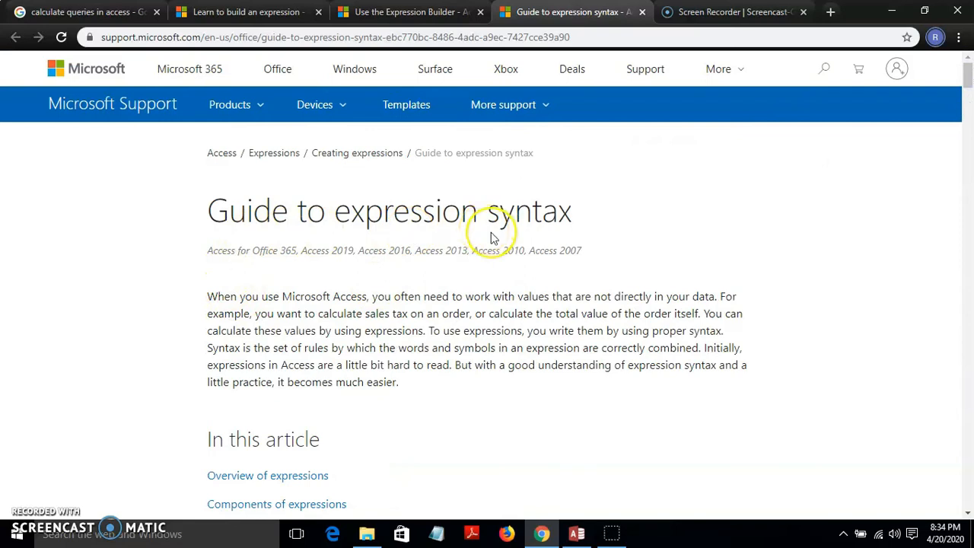
# Look through the support articles on learning to build an expression, using the Expression Builder and expression syntax.
pyautogui.click(235, 11)
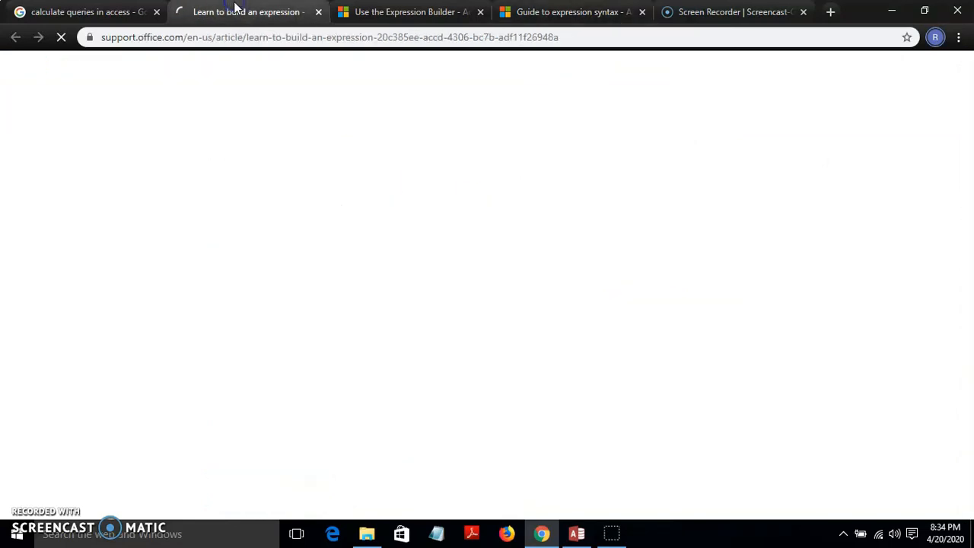
pyautogui.click(388, 12)
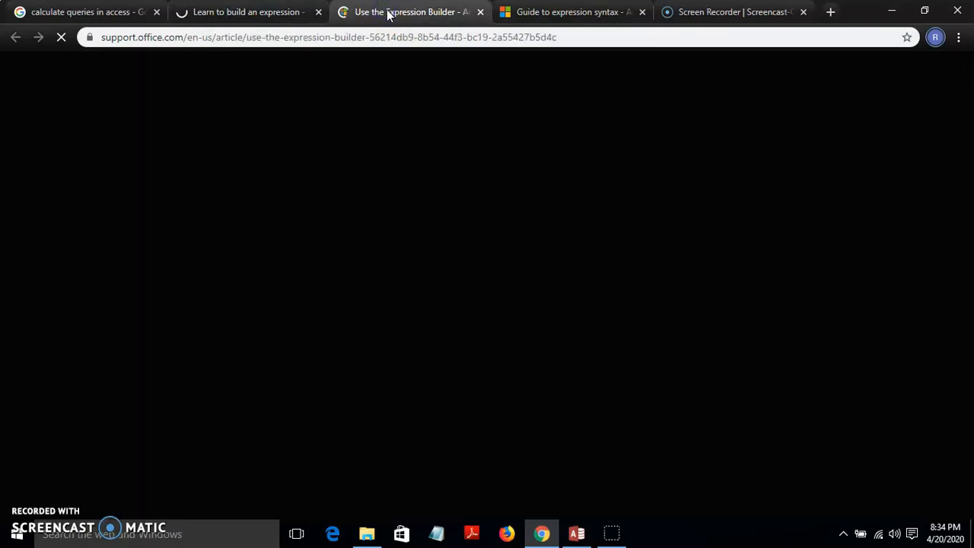
pyautogui.click(280, 14)
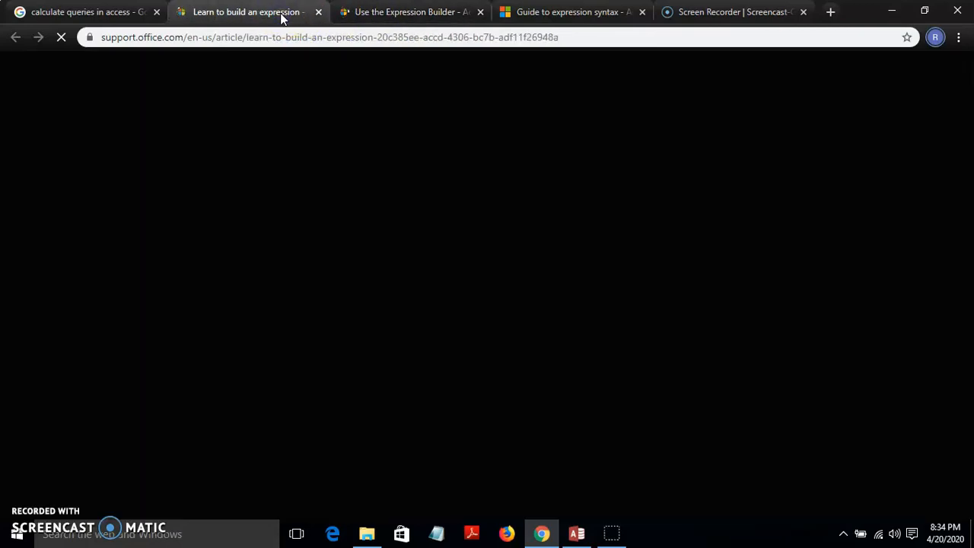
pyautogui.click(517, 12)
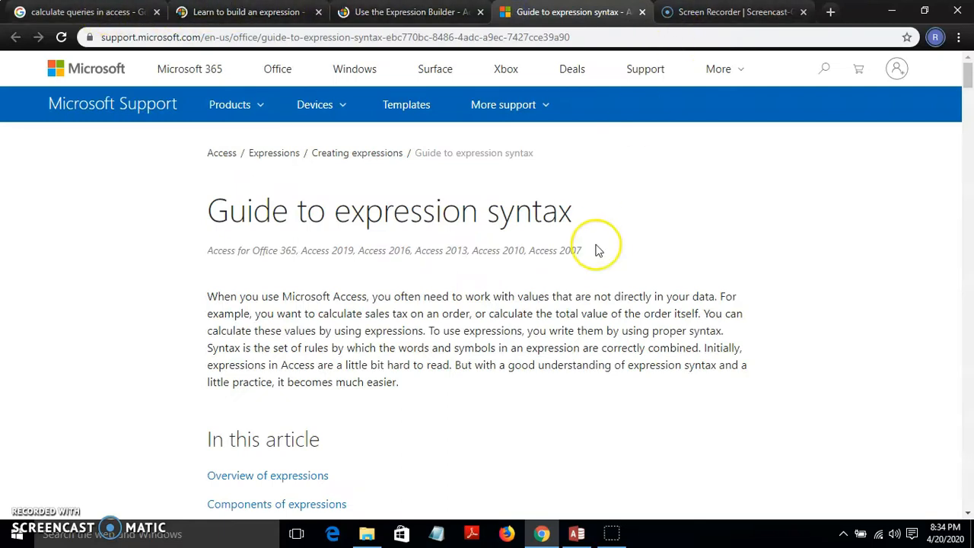
pyautogui.click(255, 13)
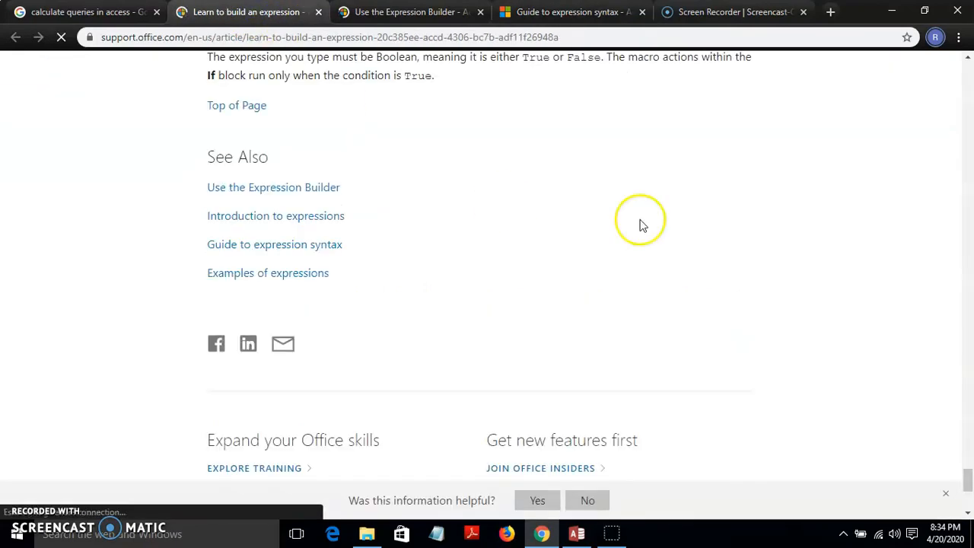
pyautogui.moveTo(967, 478); pyautogui.dragTo(924, 135)
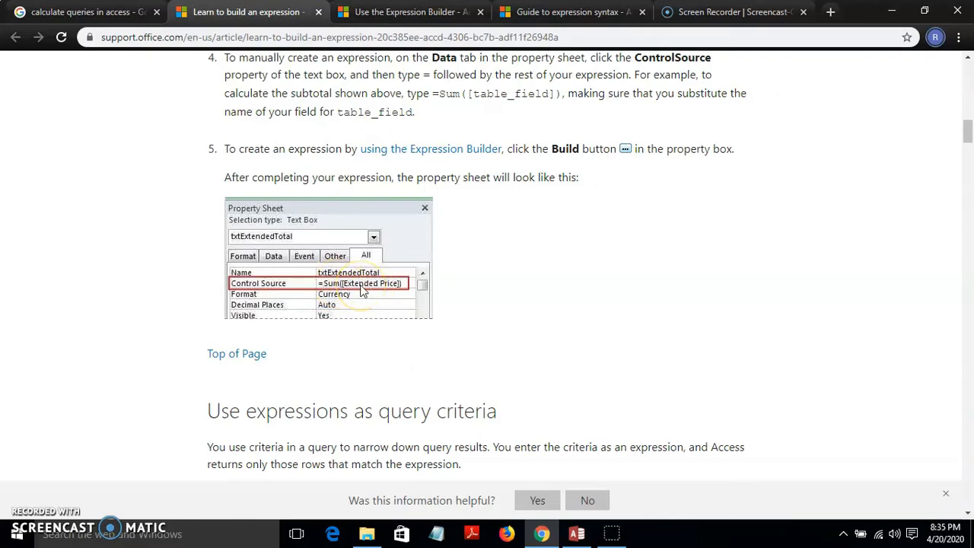
pyautogui.click(410, 12)
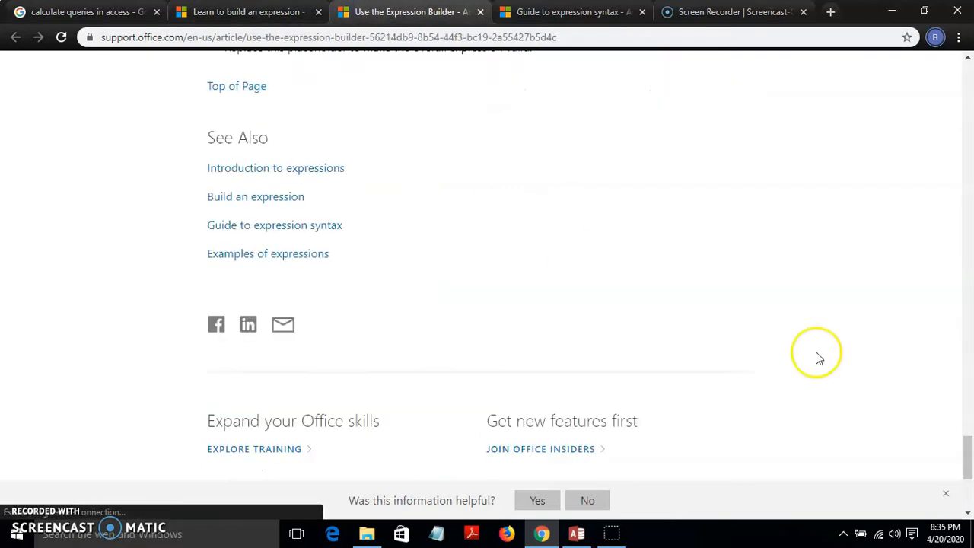
pyautogui.moveTo(967, 449); pyautogui.dragTo(963, 91)
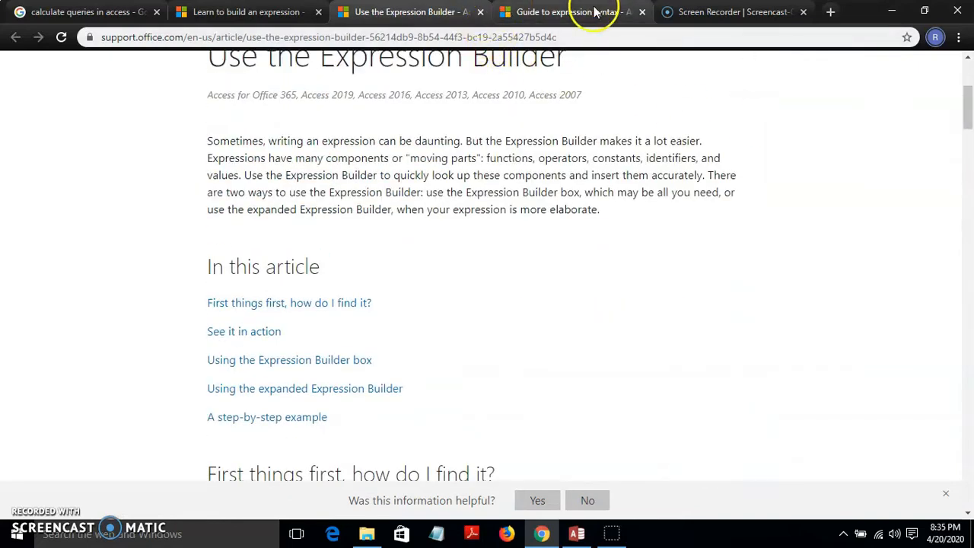
pyautogui.click(543, 12)
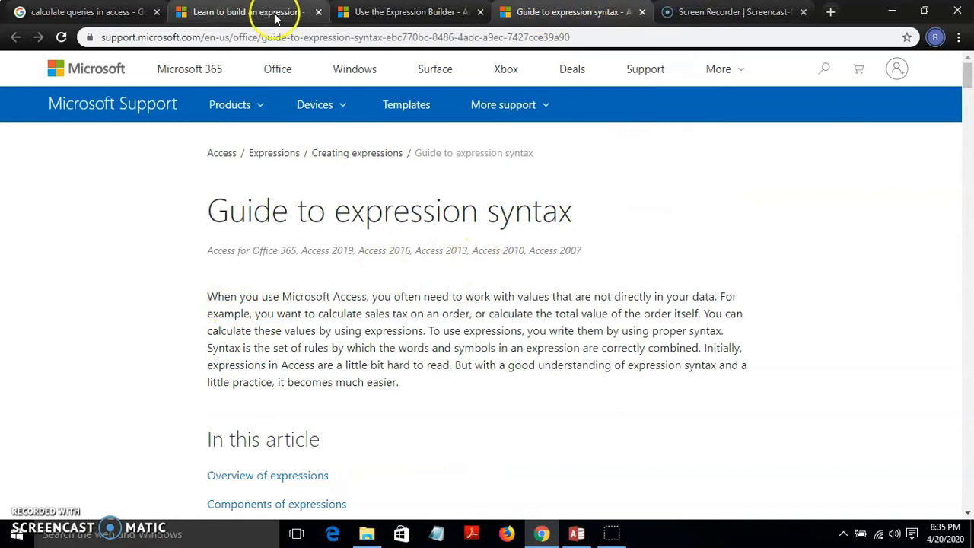
# Review the Google results for calculated queries and the introductions of the three support articles on building expressions, the Expression Builder and expression syntax.
pyautogui.click(109, 12)
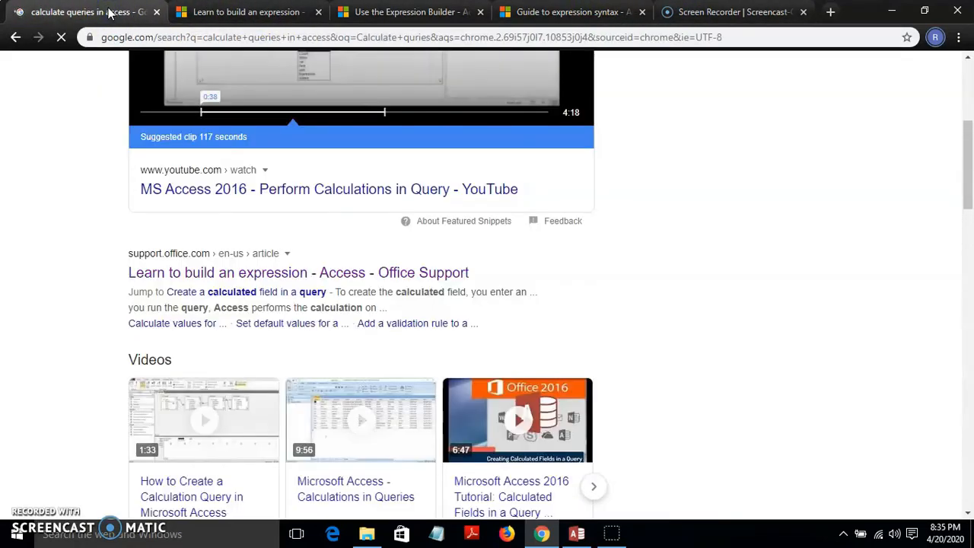
pyautogui.moveTo(968, 180); pyautogui.dragTo(968, 122)
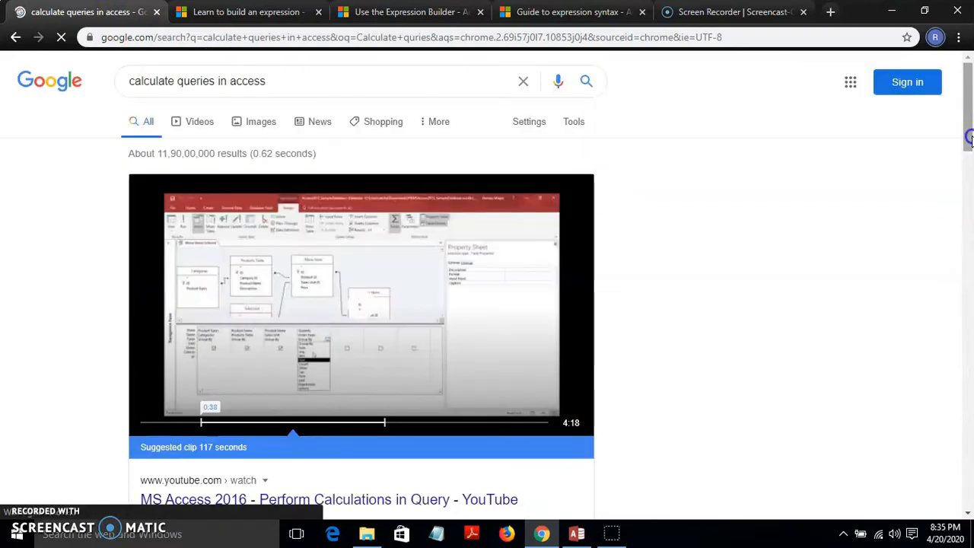
pyautogui.click(293, 12)
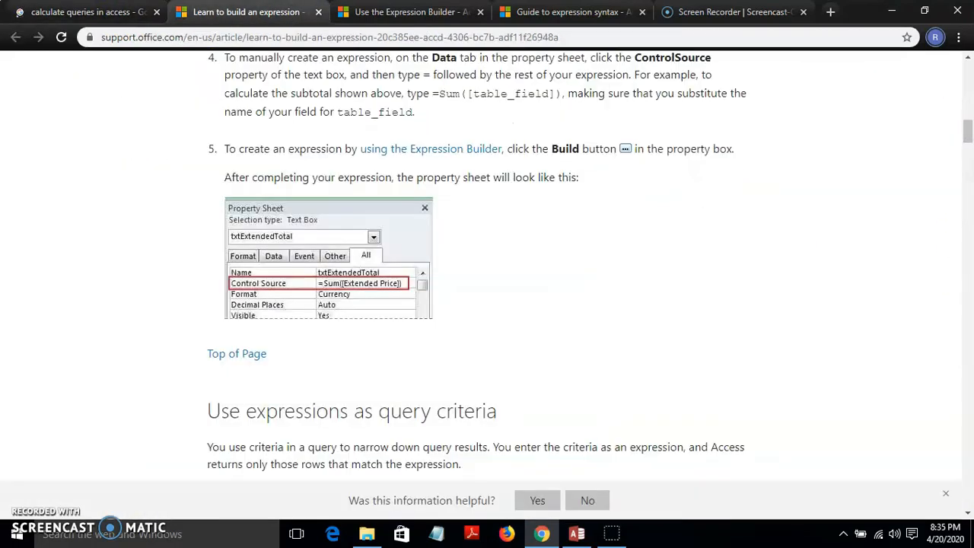
pyautogui.moveTo(967, 130); pyautogui.dragTo(964, 67)
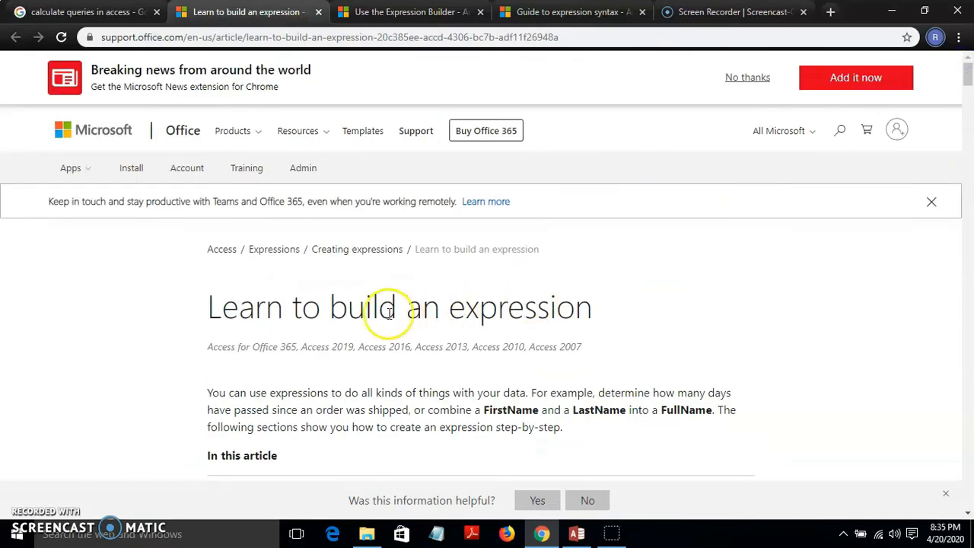
pyautogui.click(393, 9)
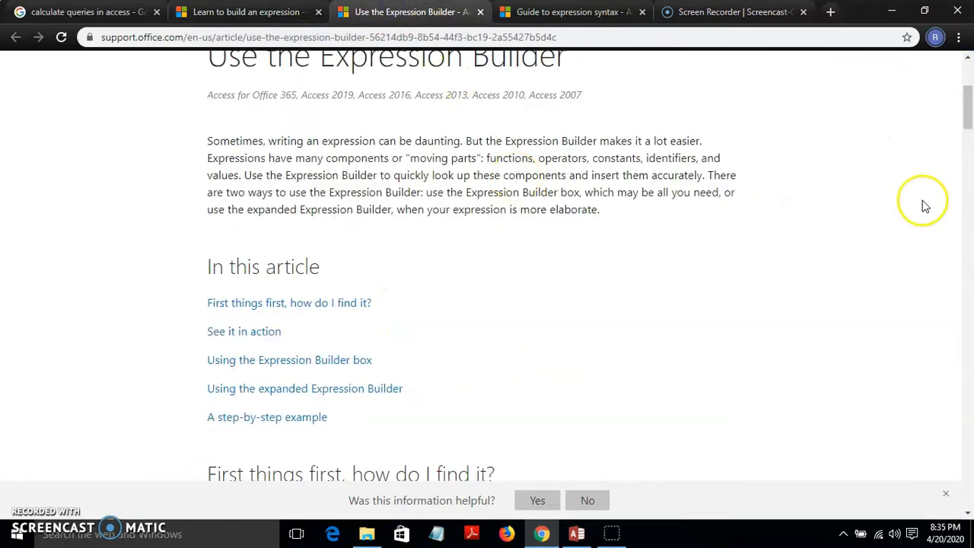
pyautogui.moveTo(969, 124); pyautogui.dragTo(965, 77)
pyautogui.click(567, 11)
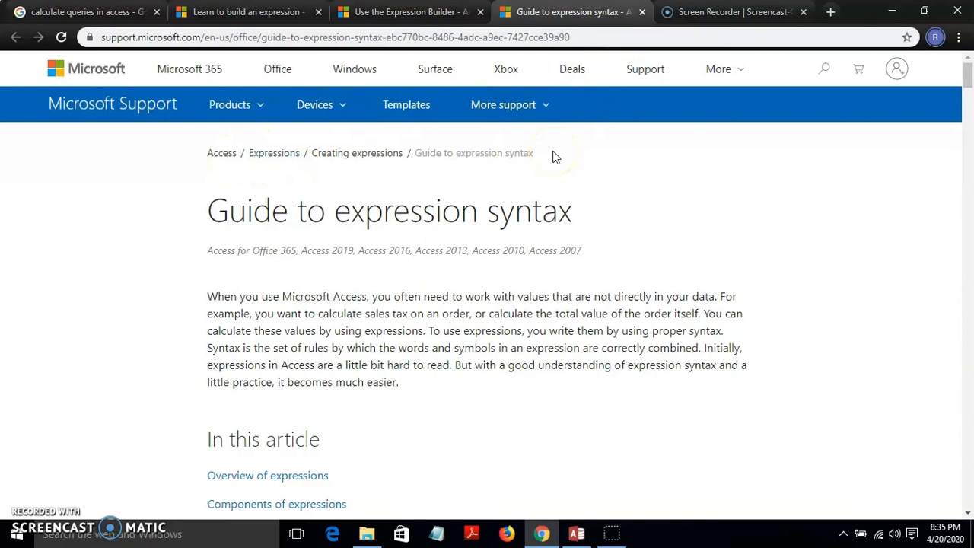
# Open the bookmarked Queries support page in a new tab and close the calculated queries search results.
pyautogui.click(830, 11)
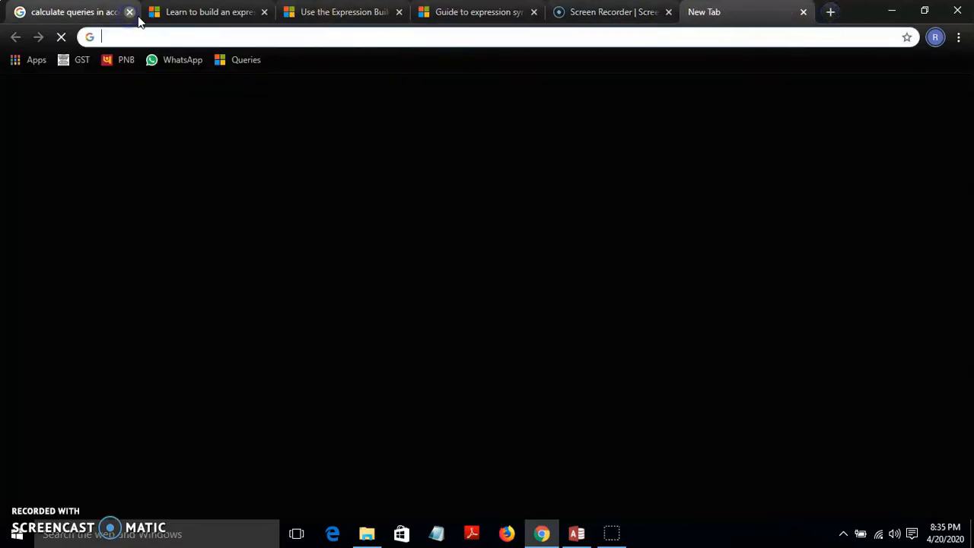
pyautogui.click(131, 13)
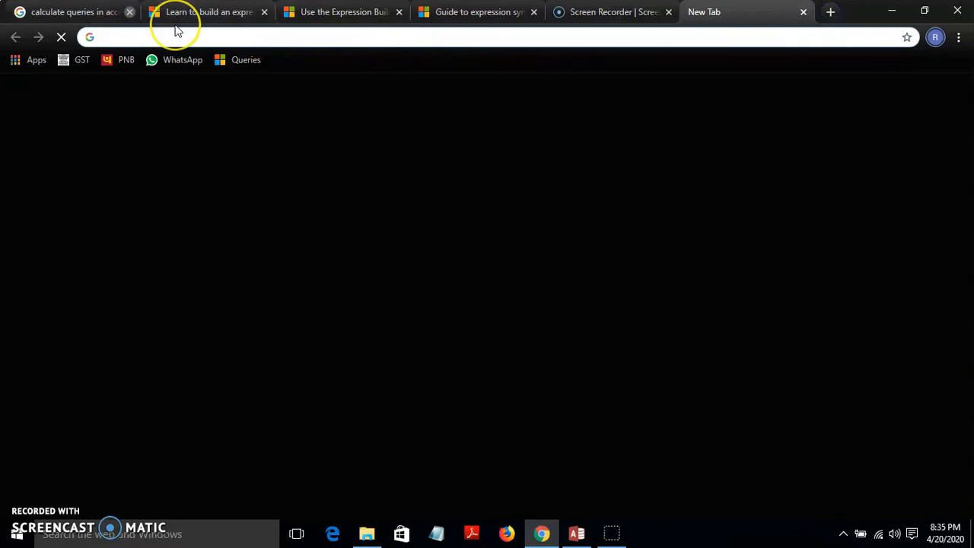
pyautogui.click(246, 61)
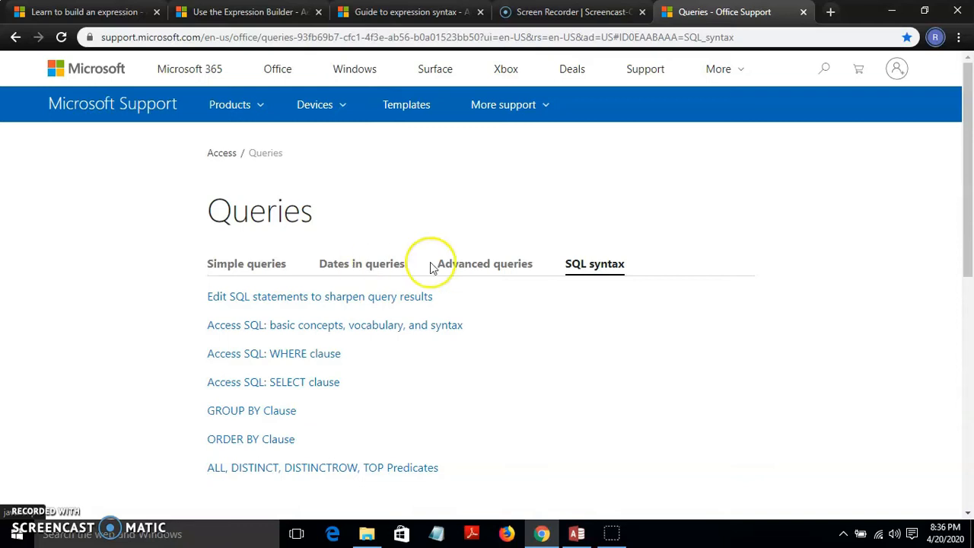
# Look through the support topics listed under Advanced queries, Dates in queries, Simple queries and SQL syntax.
pyautogui.click(466, 265)
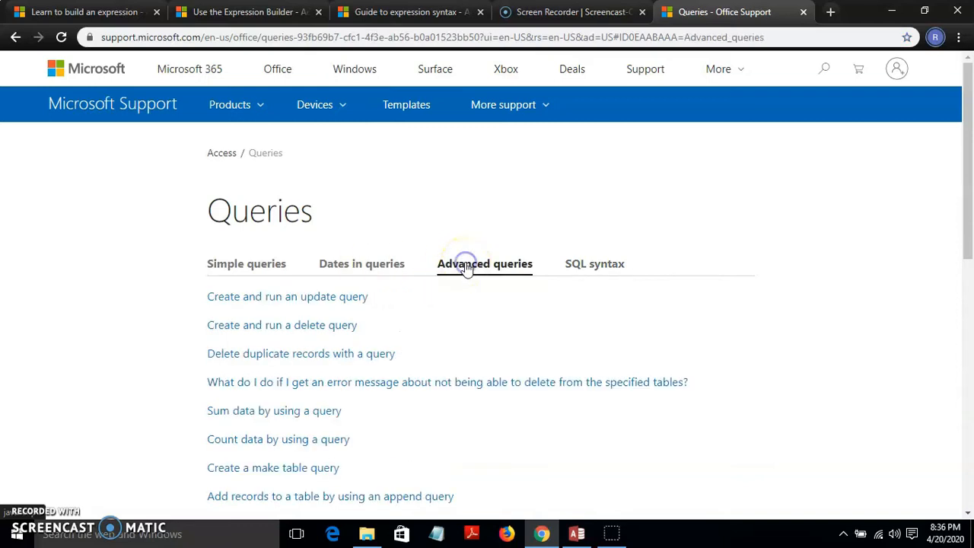
pyautogui.click(354, 263)
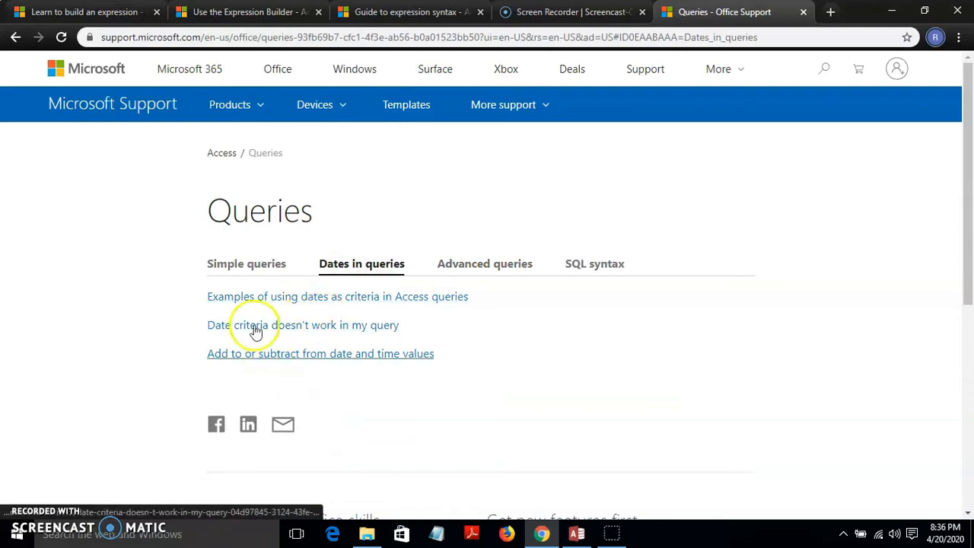
pyautogui.click(234, 267)
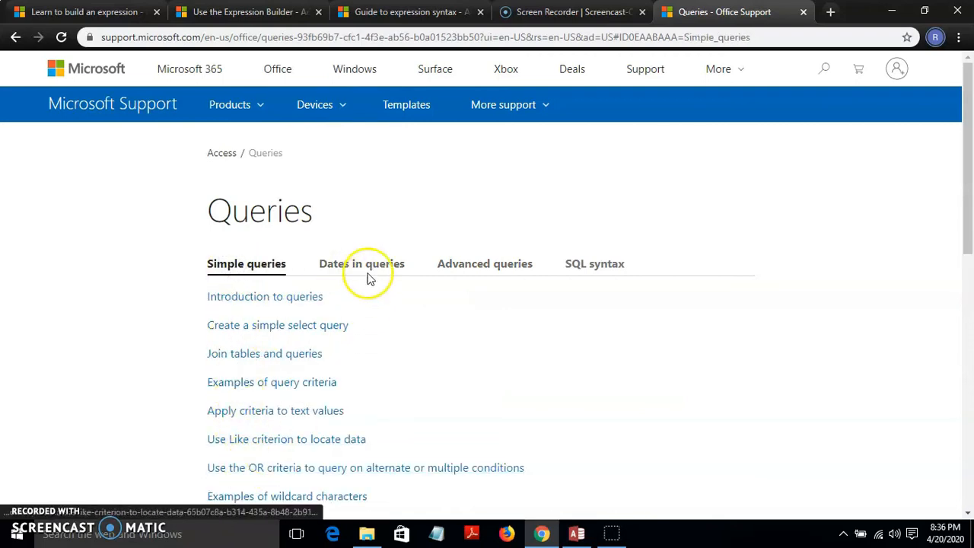
pyautogui.click(578, 266)
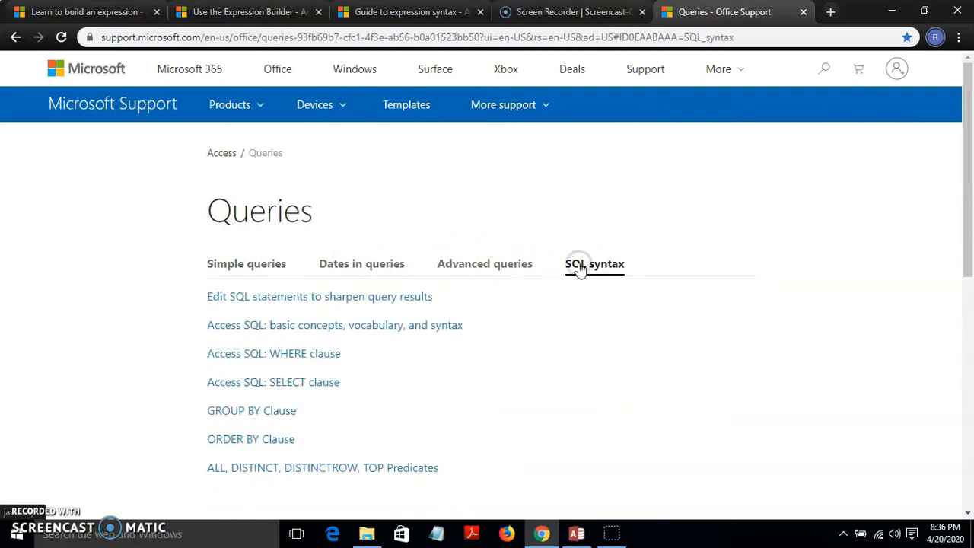
pyautogui.click(510, 264)
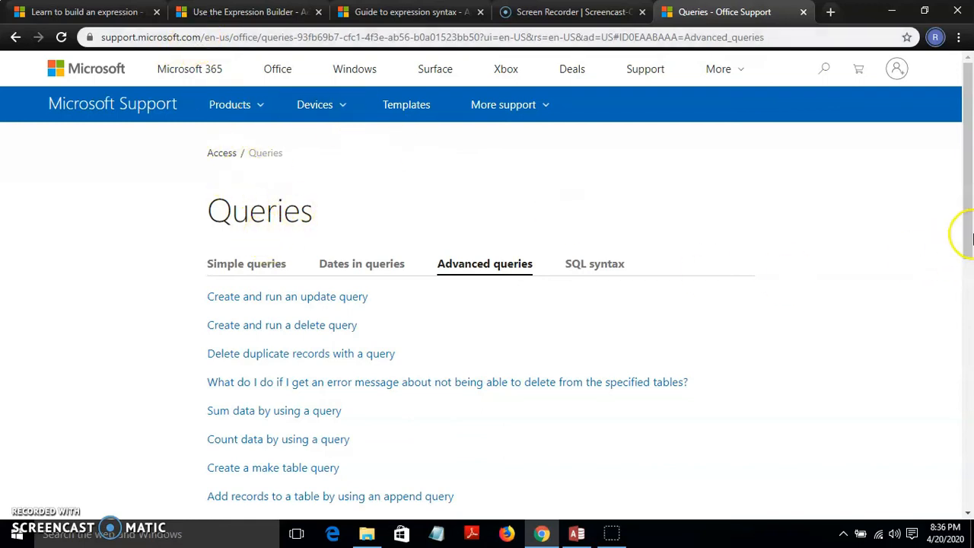
pyautogui.scroll(-1, 969, 212)
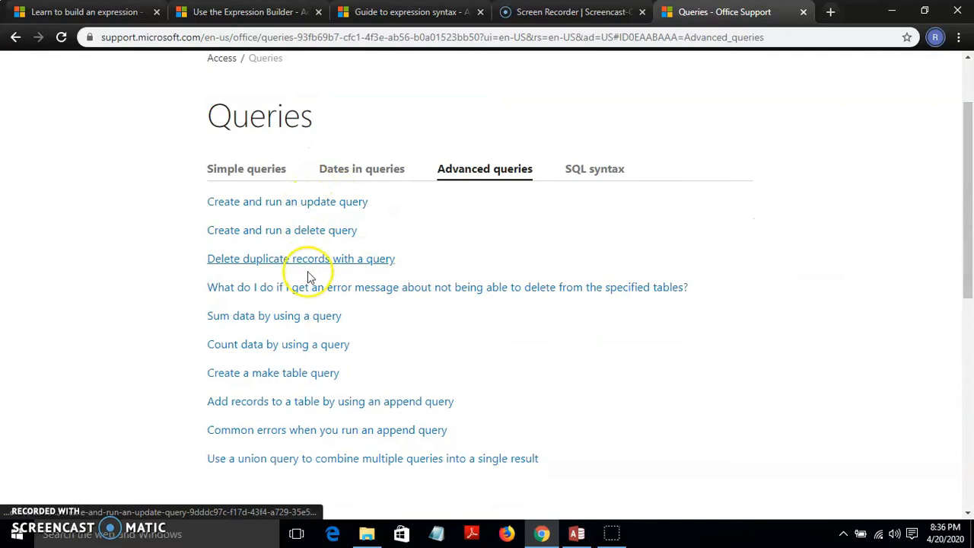
# Close the Expression Builder, expression syntax and Queries pages, and show the ControlSource instructions in the Learn to build an expression article.
pyautogui.click(318, 11)
pyautogui.click(318, 12)
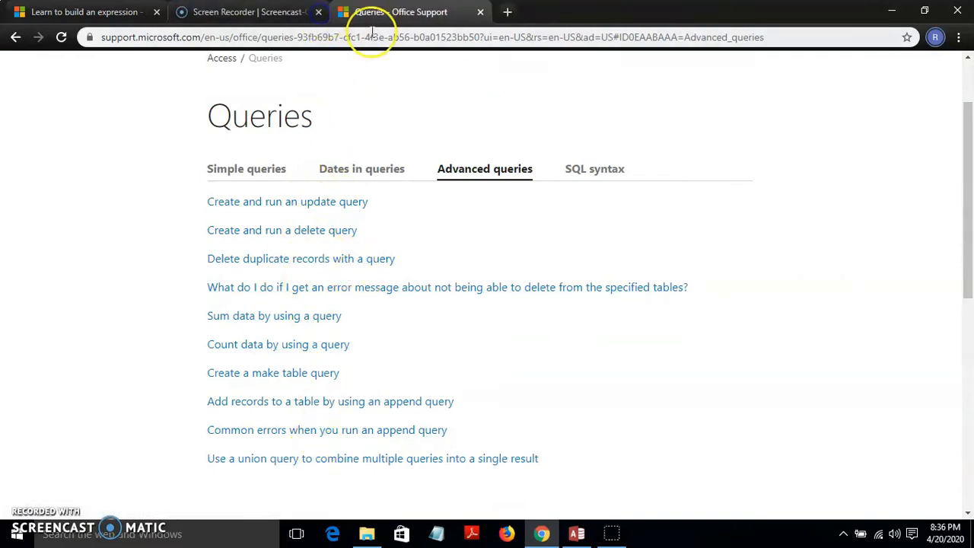
pyautogui.click(482, 13)
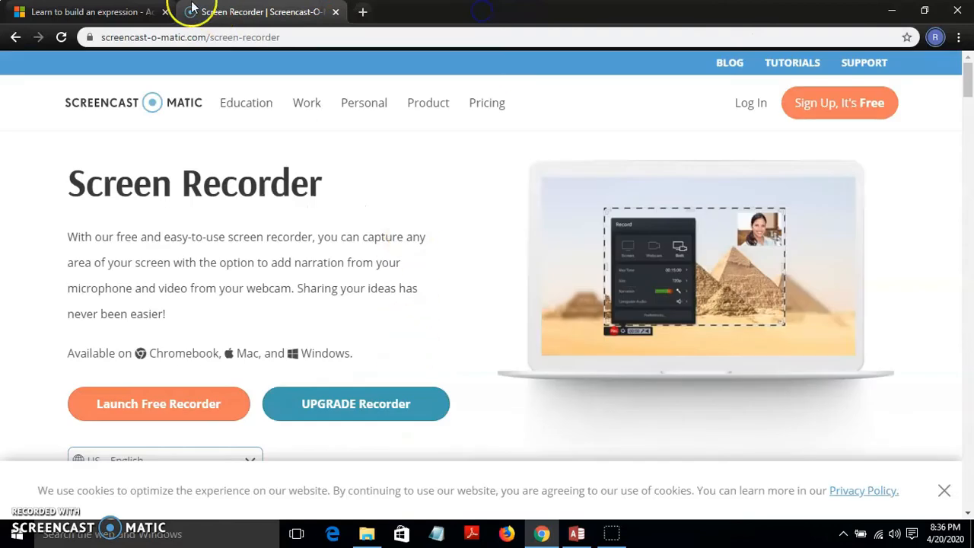
pyautogui.click(114, 12)
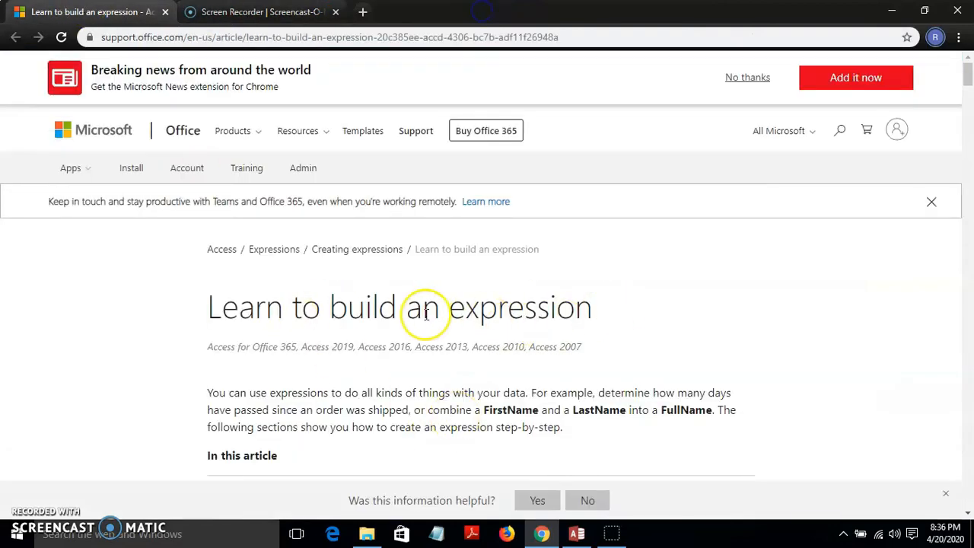
pyautogui.moveTo(968, 76); pyautogui.dragTo(969, 134)
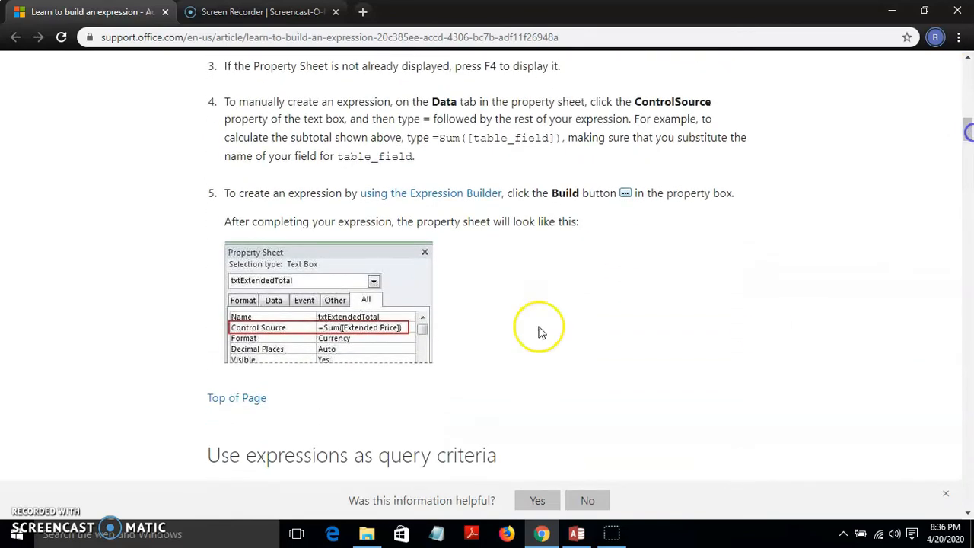
# Switch to Access, examine the function groups and built-in functions in the Expression Builder for PO_Q, and close it without entering an expression.
pyautogui.click(574, 534)
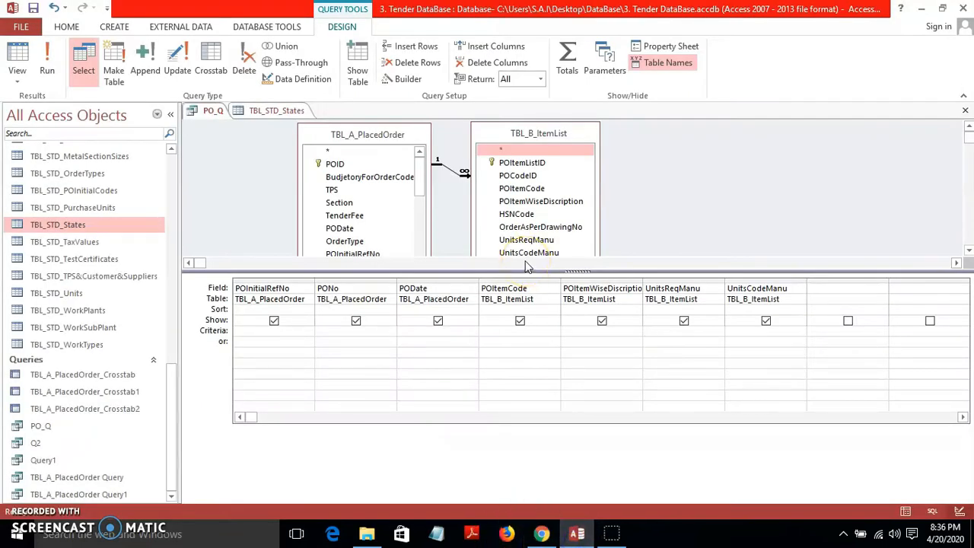
pyautogui.click(409, 78)
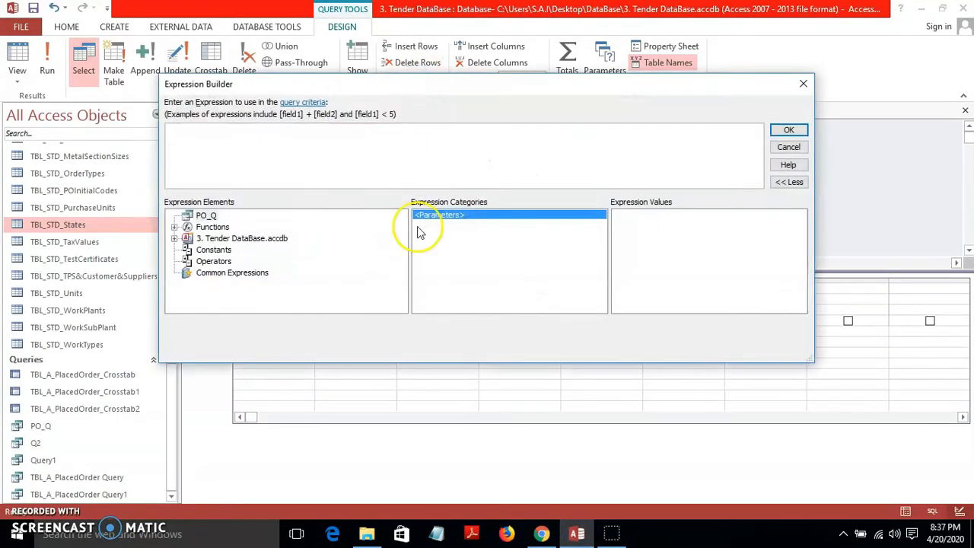
pyautogui.click(174, 228)
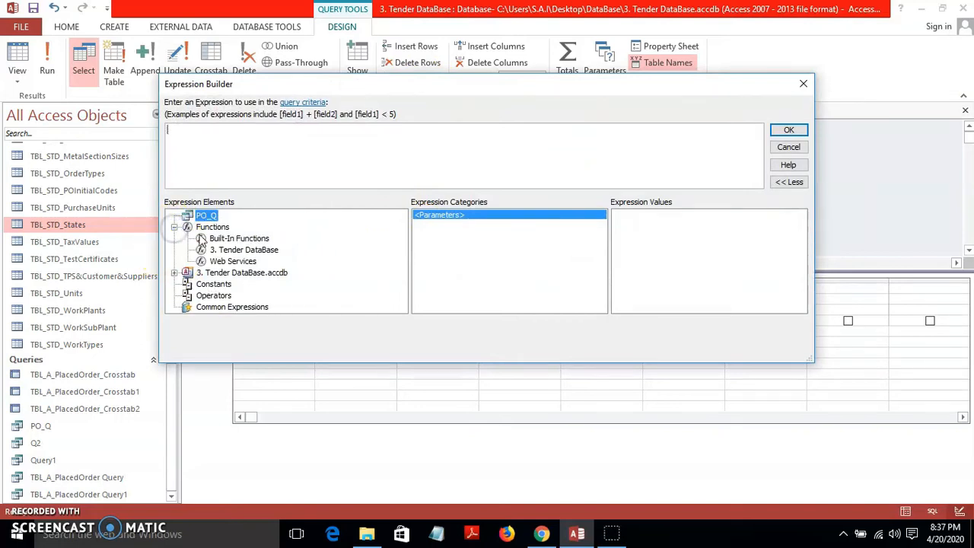
pyautogui.click(227, 251)
pyautogui.click(218, 261)
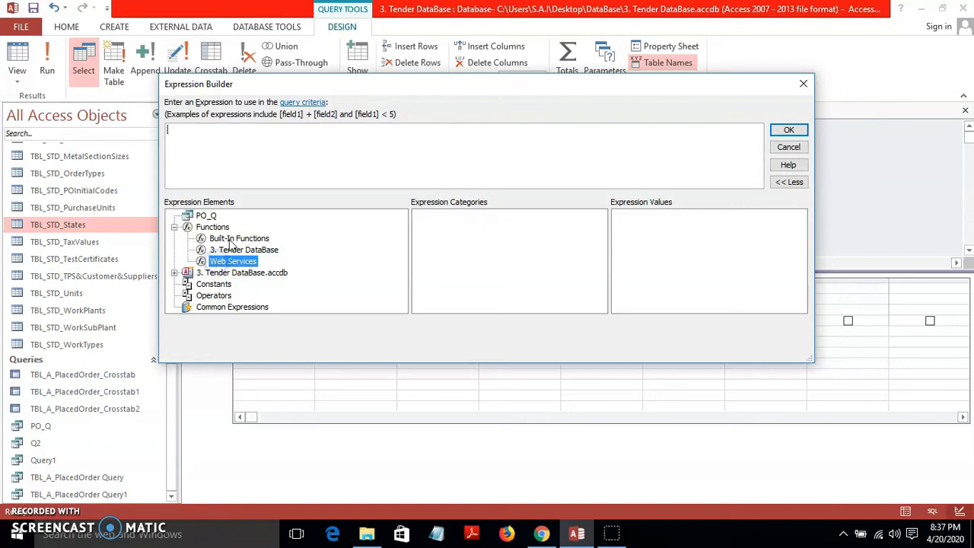
pyautogui.click(228, 239)
pyautogui.click(603, 275)
pyautogui.moveTo(603, 275); pyautogui.dragTo(600, 219)
pyautogui.click(174, 227)
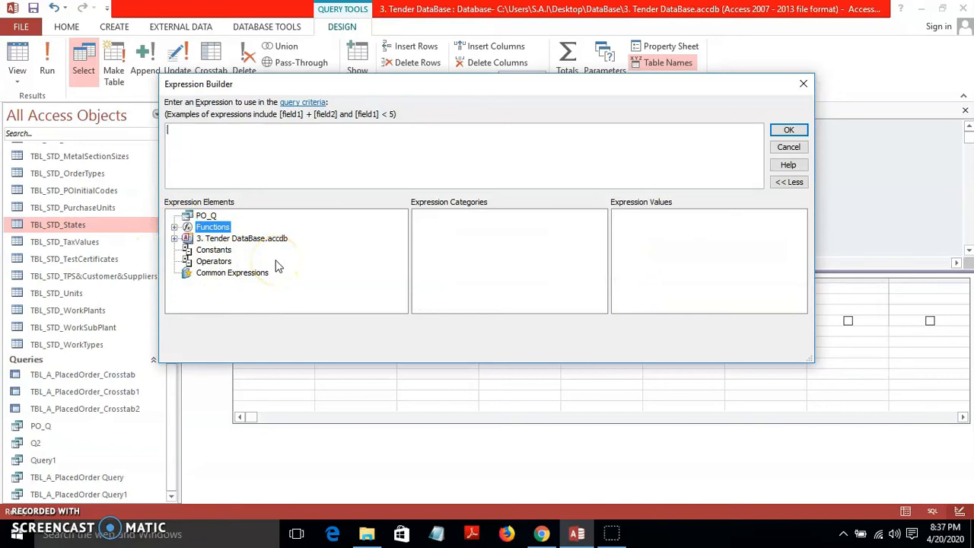
pyautogui.click(802, 83)
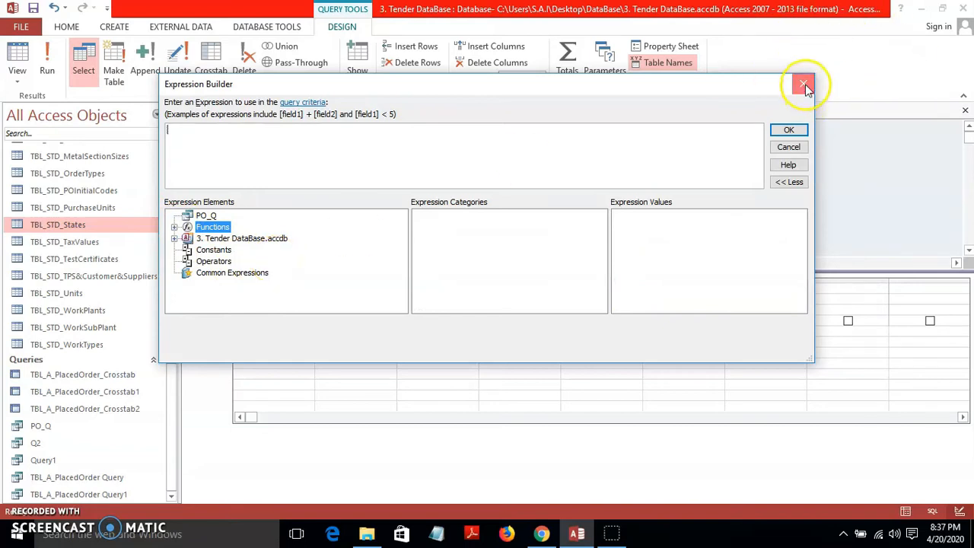
# Minimize the open windows, open New Microsoft Word Document from the desktop, and dismiss the Office Activation Wizard.
pyautogui.click(922, 11)
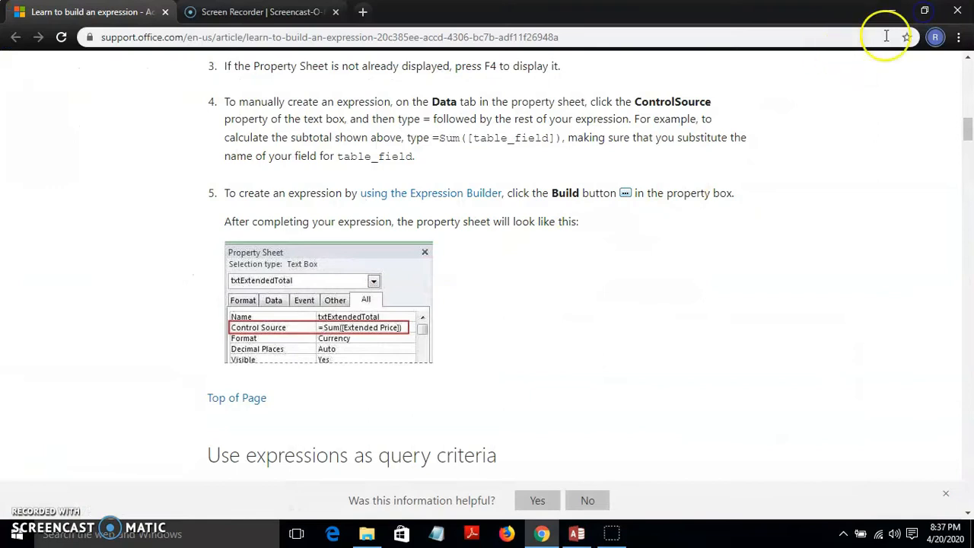
pyautogui.click(894, 12)
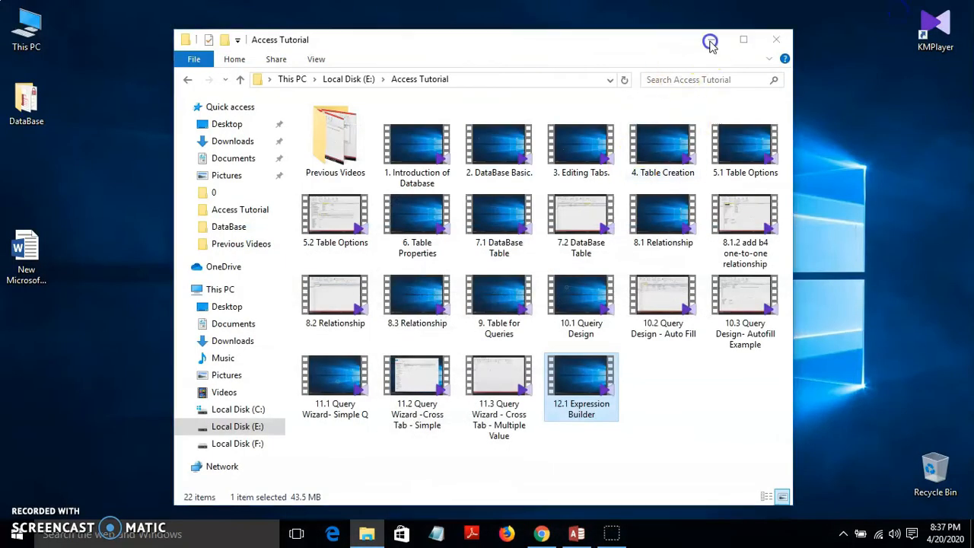
pyautogui.click(730, 31)
pyautogui.doubleClick(30, 251)
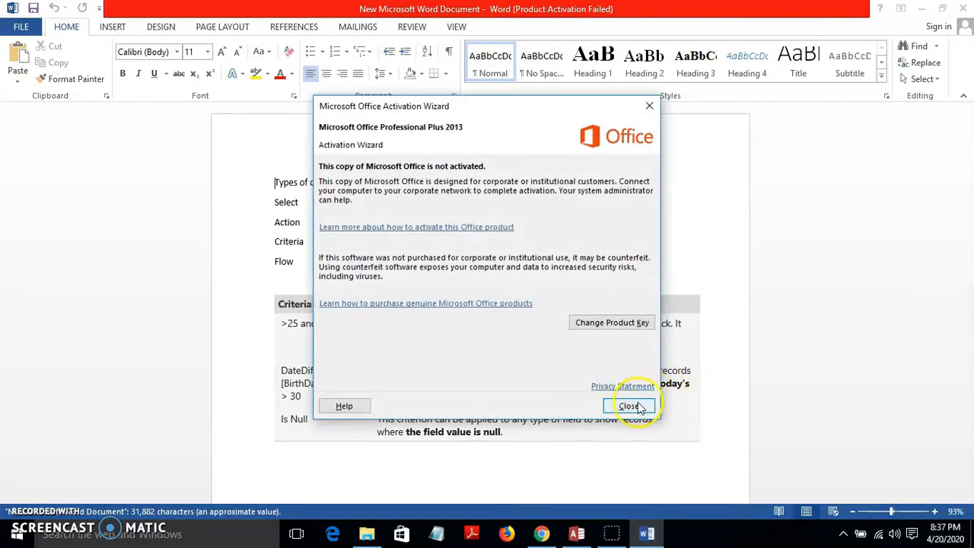
pyautogui.click(628, 406)
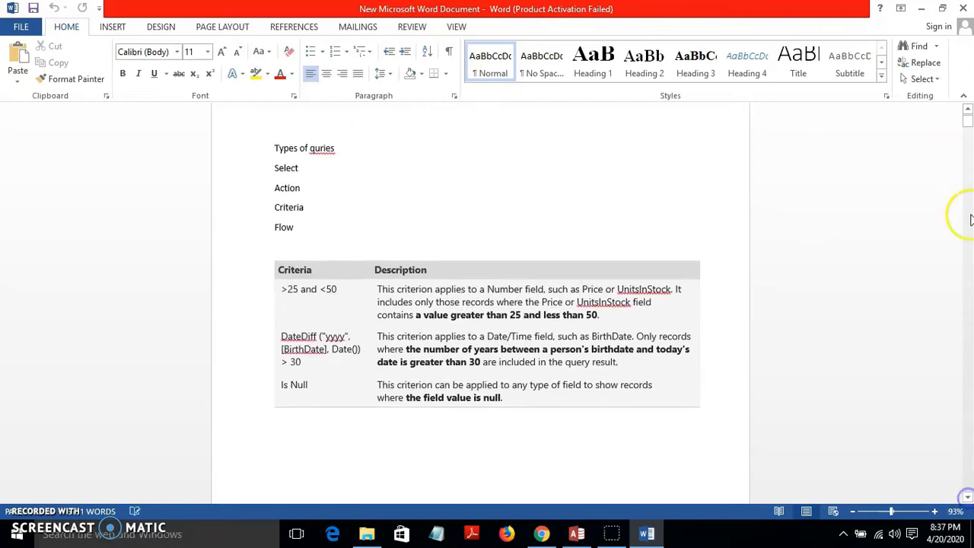
# Read the query types and the criteria example tables in the Word document, down to the "China" and Not "Mexico" criteria.
pyautogui.moveTo(967, 124); pyautogui.dragTo(967, 114)
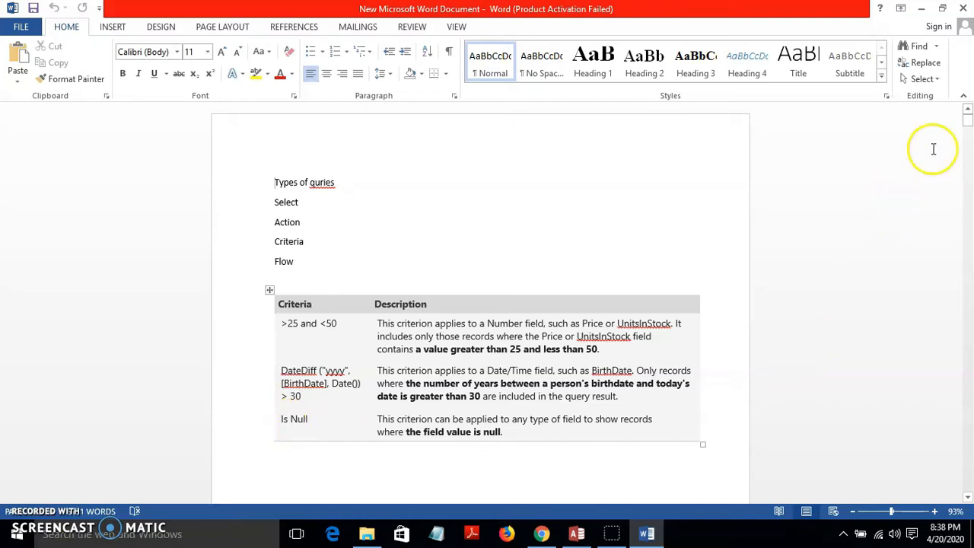
pyautogui.moveTo(969, 126); pyautogui.dragTo(970, 129)
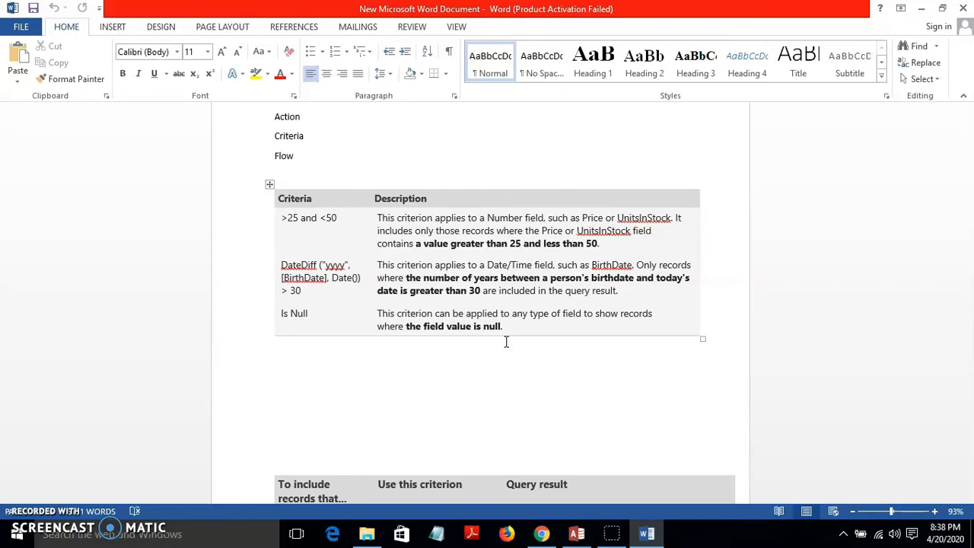
pyautogui.click(968, 497)
pyautogui.scroll(-5, 968, 497)
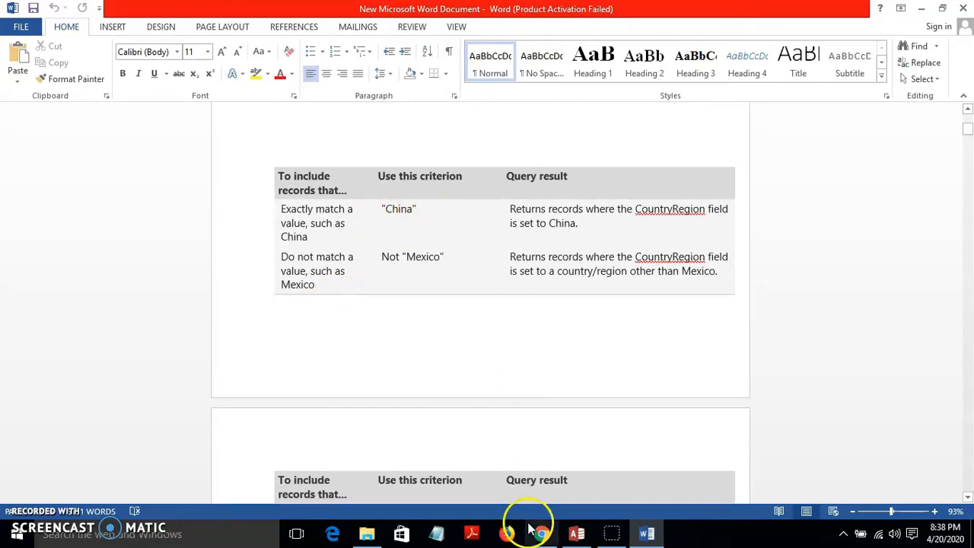
# Switch to Access, enter a purchase order number as the PONo criterion in PO_Q, and run the query.
pyautogui.click(577, 534)
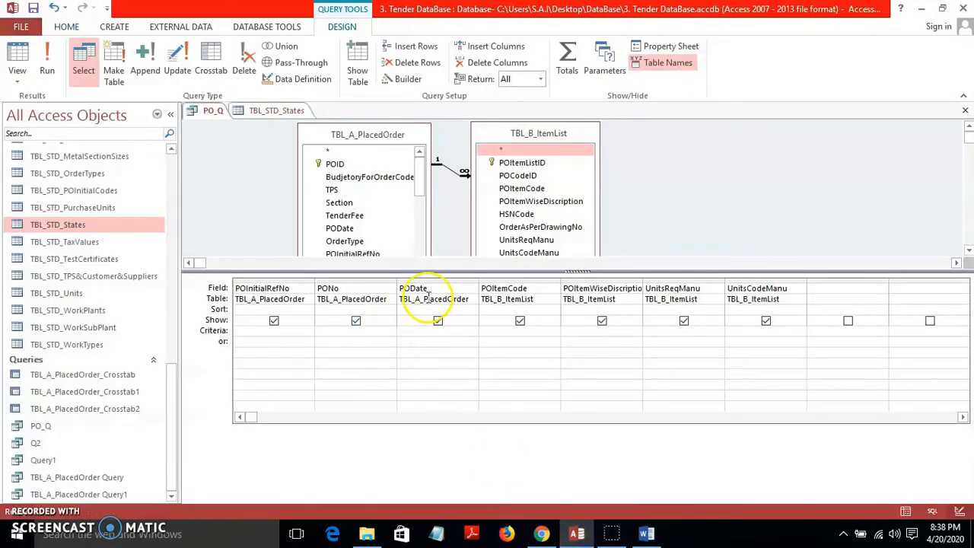
pyautogui.click(352, 330)
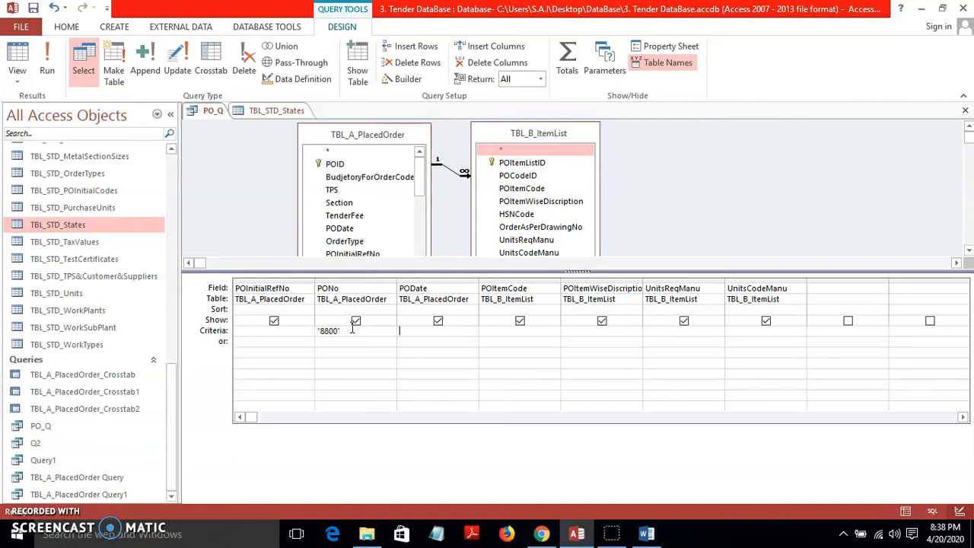
pyautogui.click(47, 61)
pyautogui.click(292, 146)
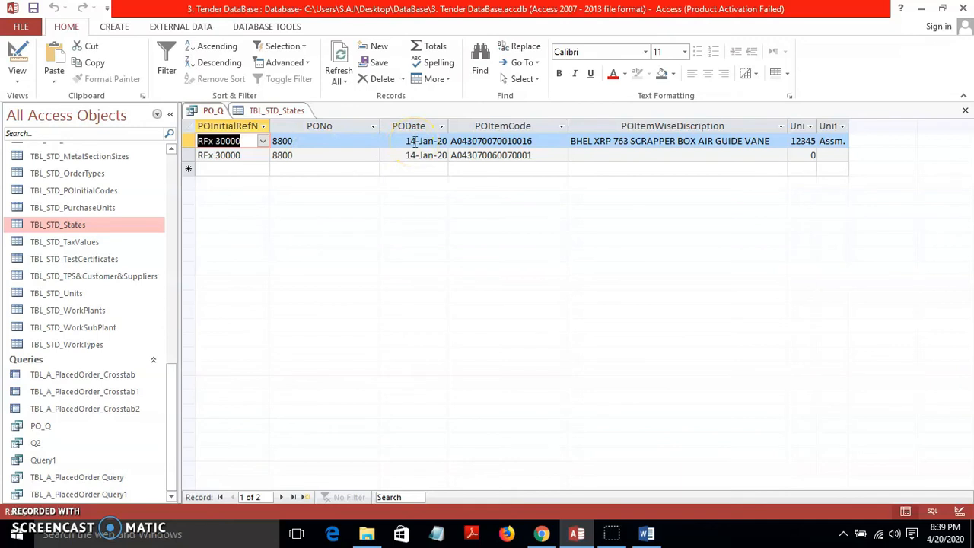
# Check the Not "Mexico" example, prefix the PONo criterion in PO_Q with Not in Access, run the query, and return to its design.
pyautogui.click(646, 534)
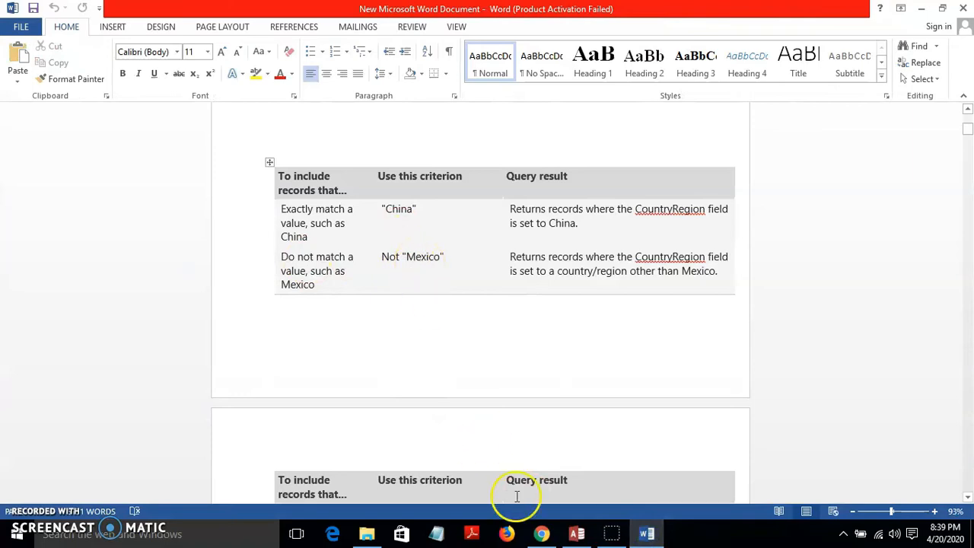
pyautogui.click(576, 533)
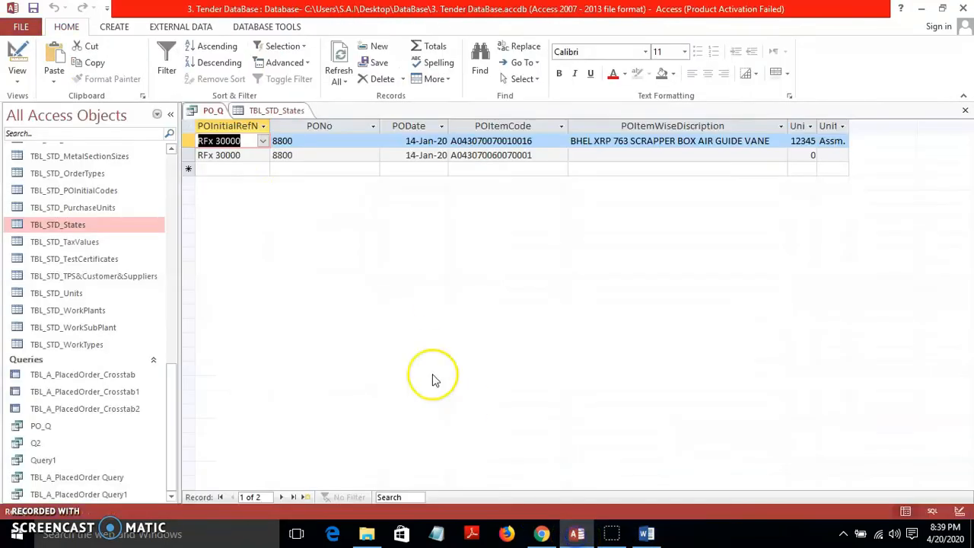
pyautogui.click(17, 59)
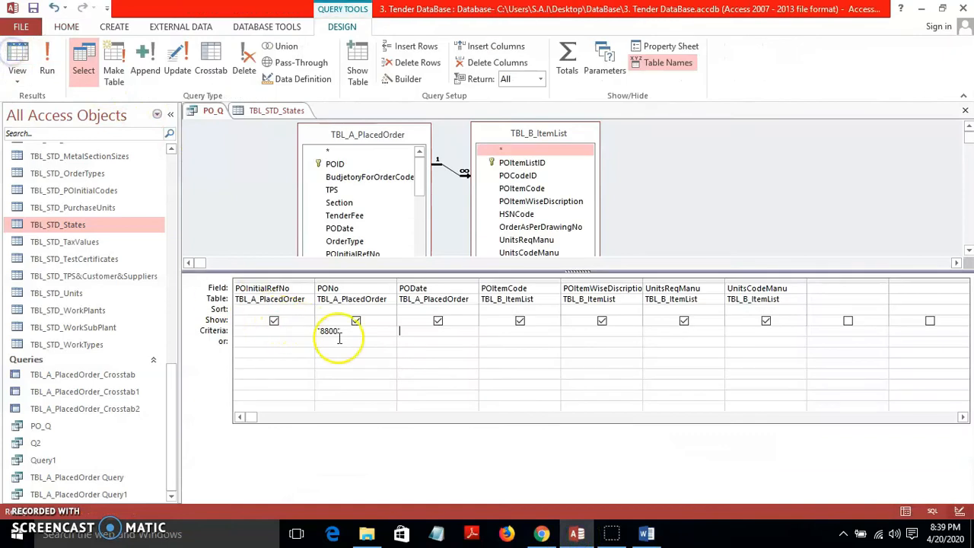
pyautogui.click(320, 330)
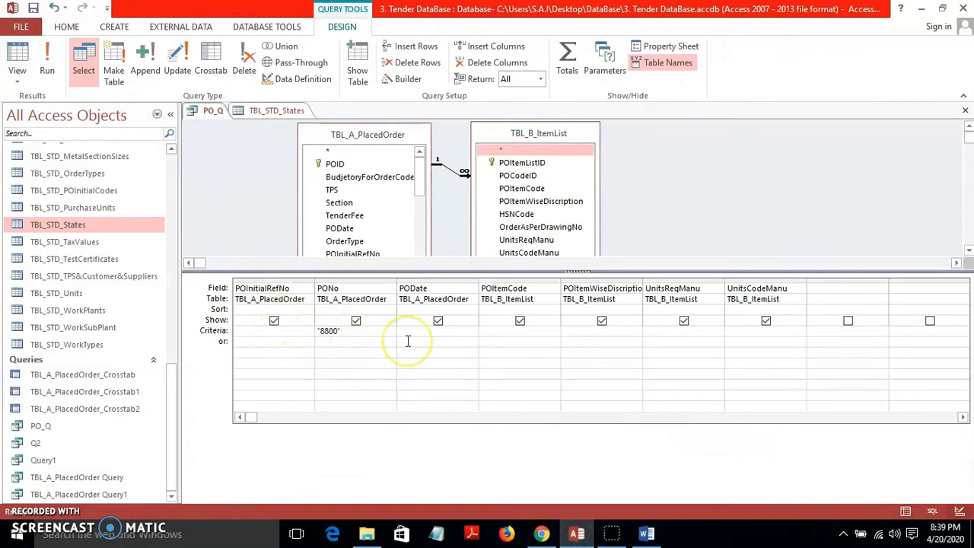
pyautogui.write('Not')
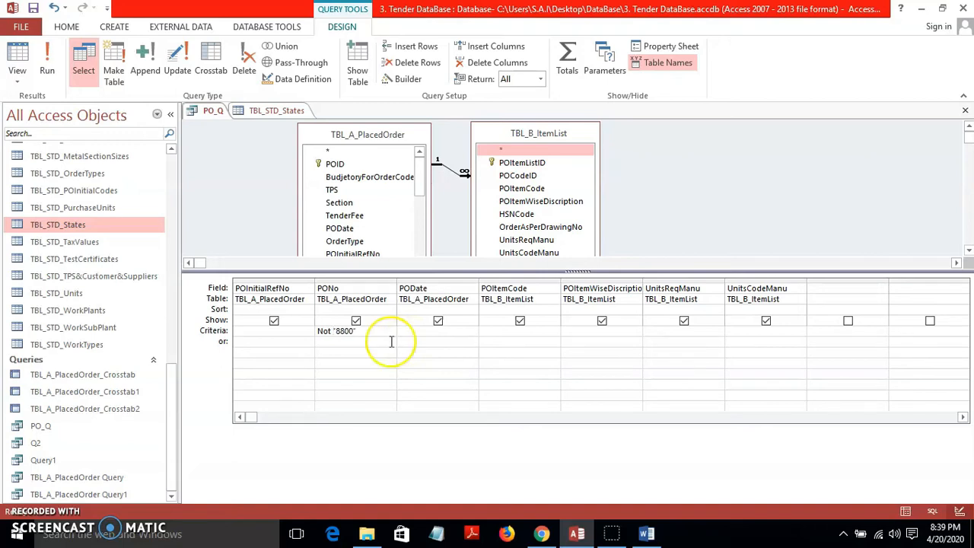
pyautogui.click(46, 70)
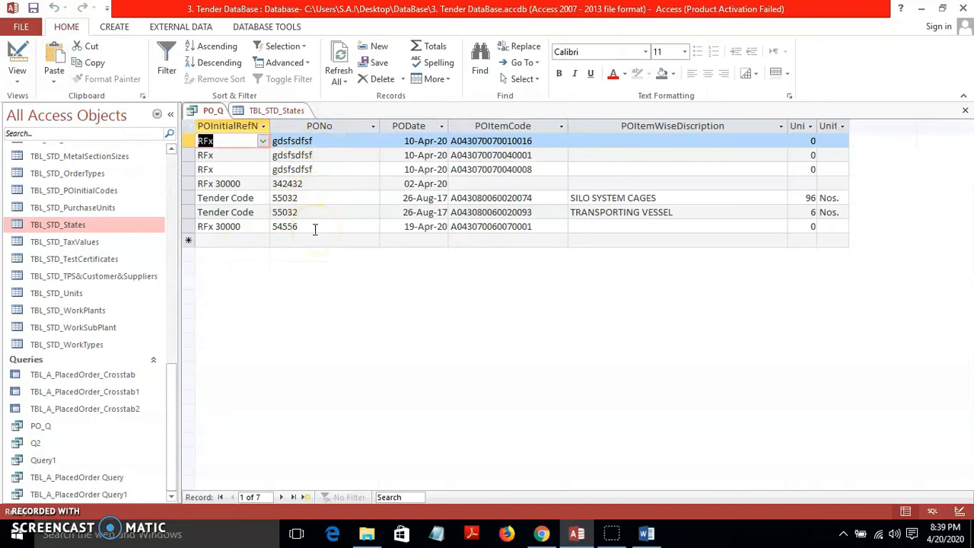
pyautogui.click(20, 52)
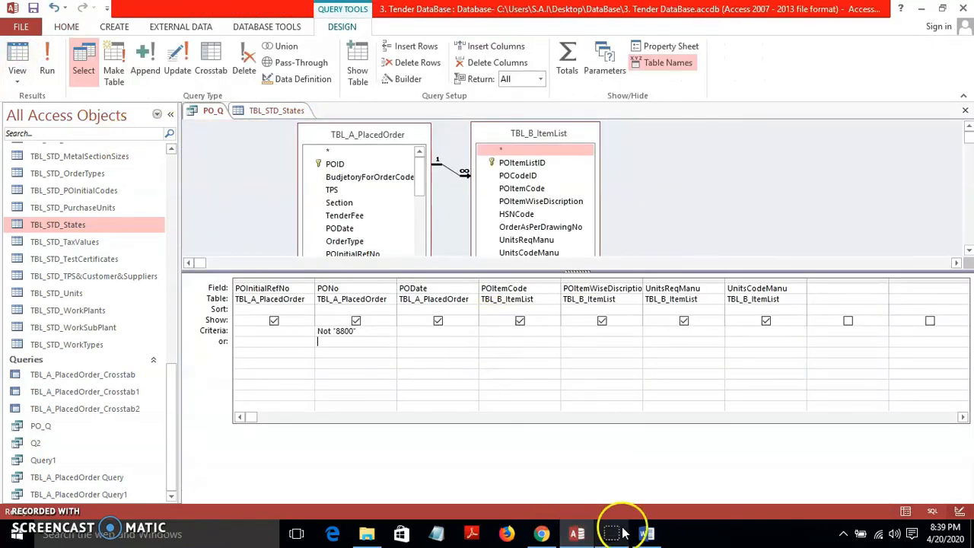
# Switch to Word and read the text criteria examples from Like U* through Is Null, Is Not Null and the pair of quotes.
pyautogui.click(646, 533)
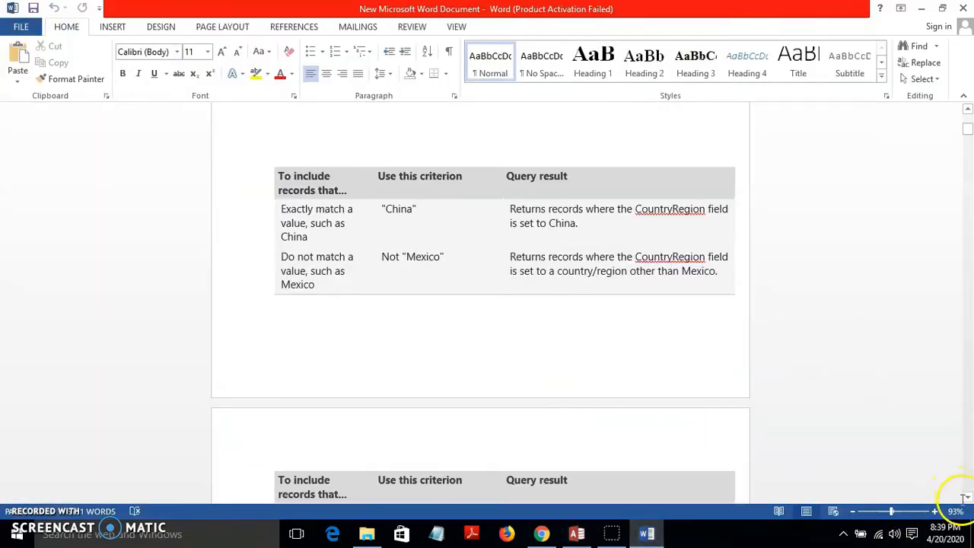
pyautogui.moveTo(965, 130); pyautogui.dragTo(966, 145)
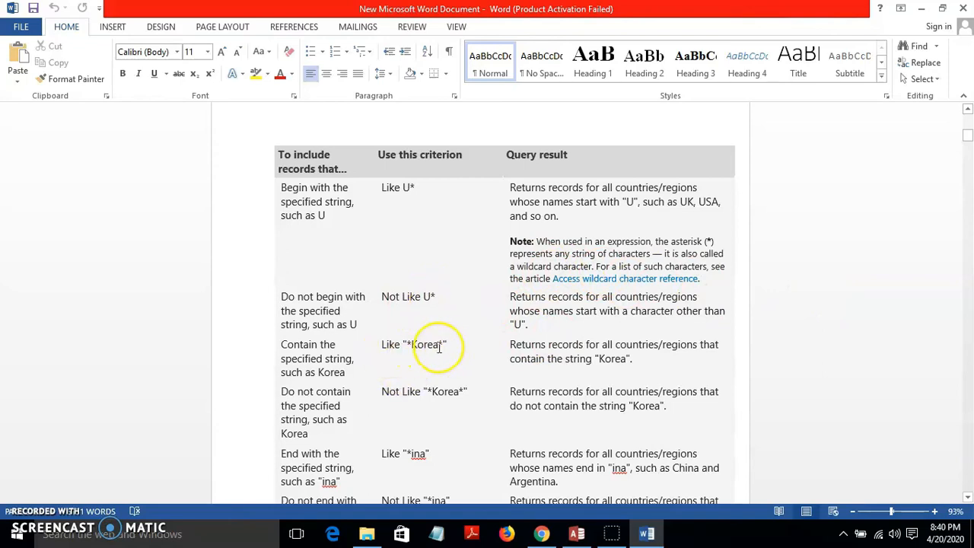
pyautogui.click(967, 498)
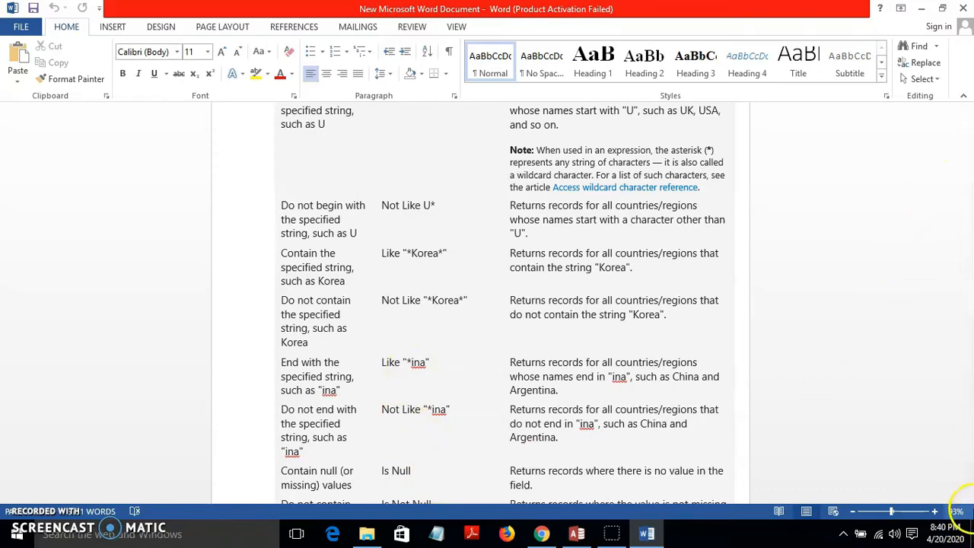
pyautogui.click(968, 496)
pyautogui.scroll(-5, 967, 496)
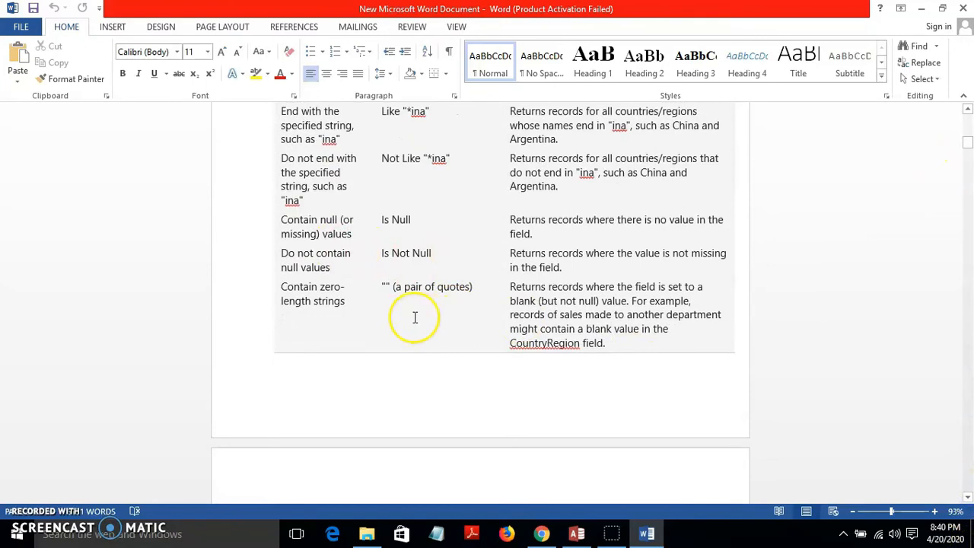
pyautogui.click(382, 286)
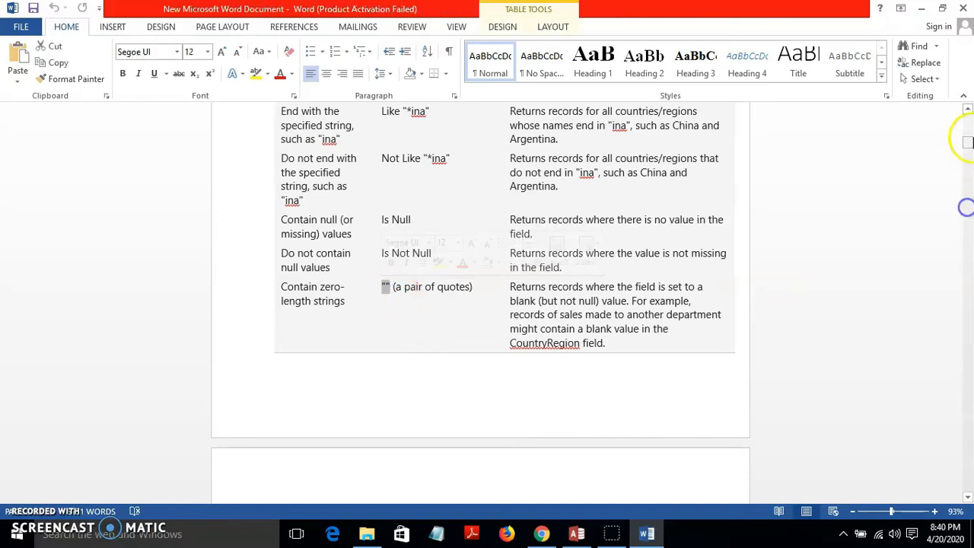
# Revisit the Is Null entry in the opening criteria table, and read the text criteria from Not "" to Len([CountryRegion]) > 10.
pyautogui.moveTo(967, 142); pyautogui.dragTo(967, 116)
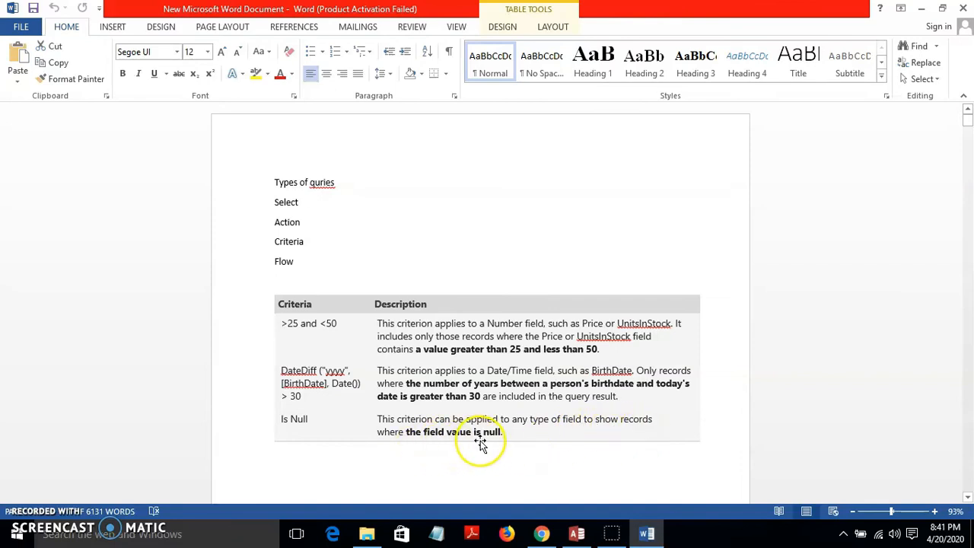
pyautogui.moveTo(968, 118); pyautogui.dragTo(969, 145)
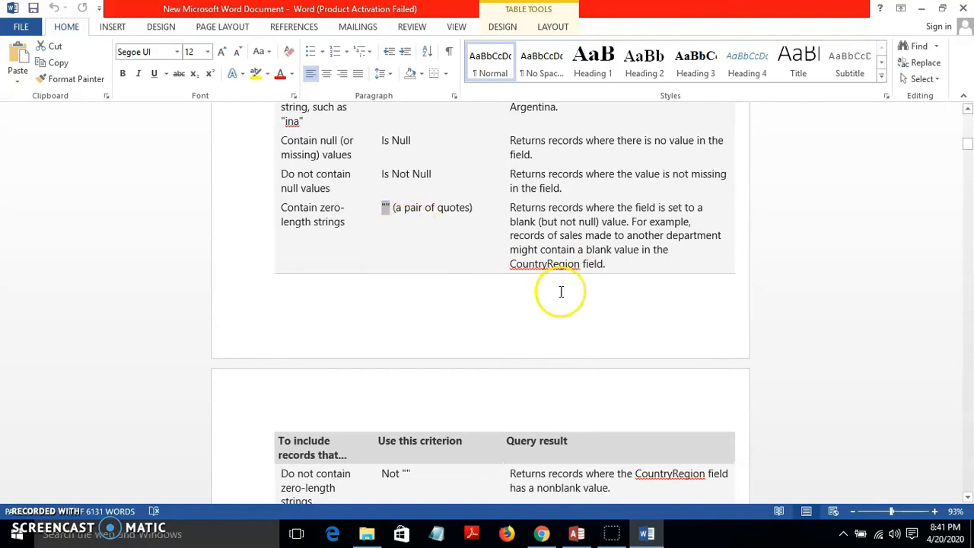
pyautogui.click(967, 497)
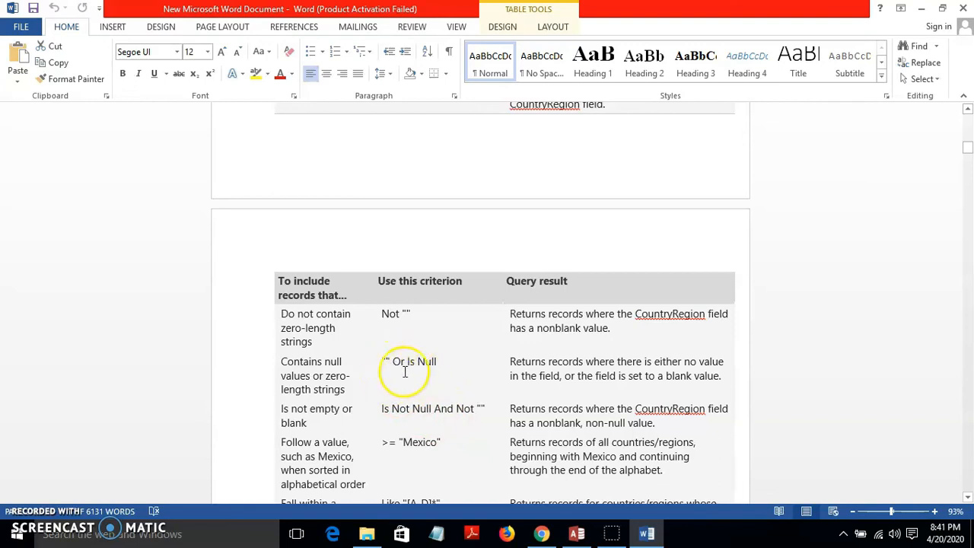
pyautogui.click(966, 498)
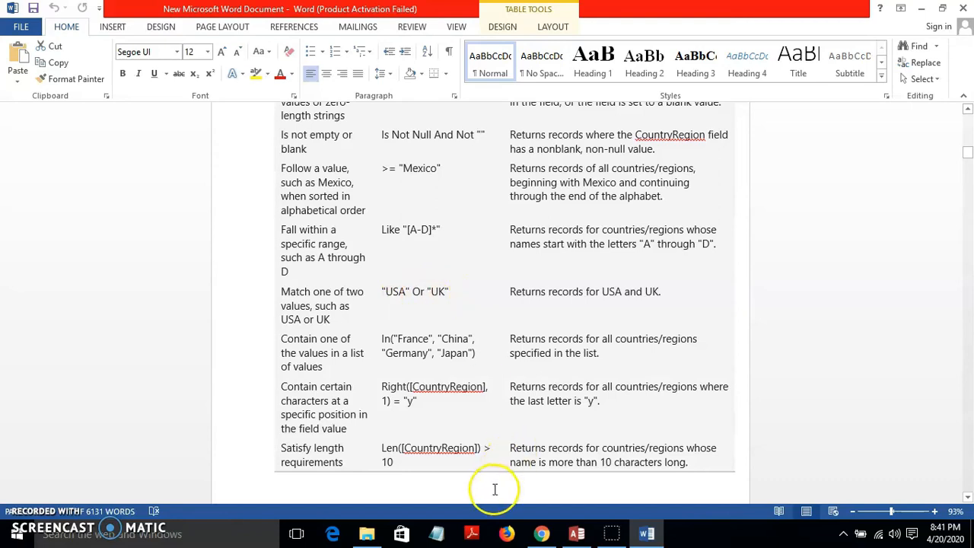
# Switch to Access and examine the criteria and alternative "or" rows under PONo in the PO_Q design.
pyautogui.click(576, 533)
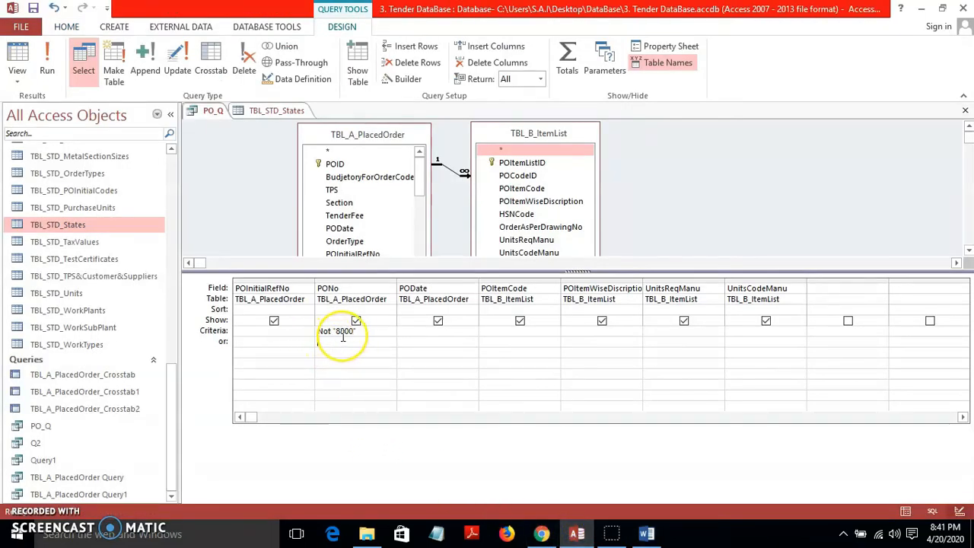
pyautogui.click(322, 341)
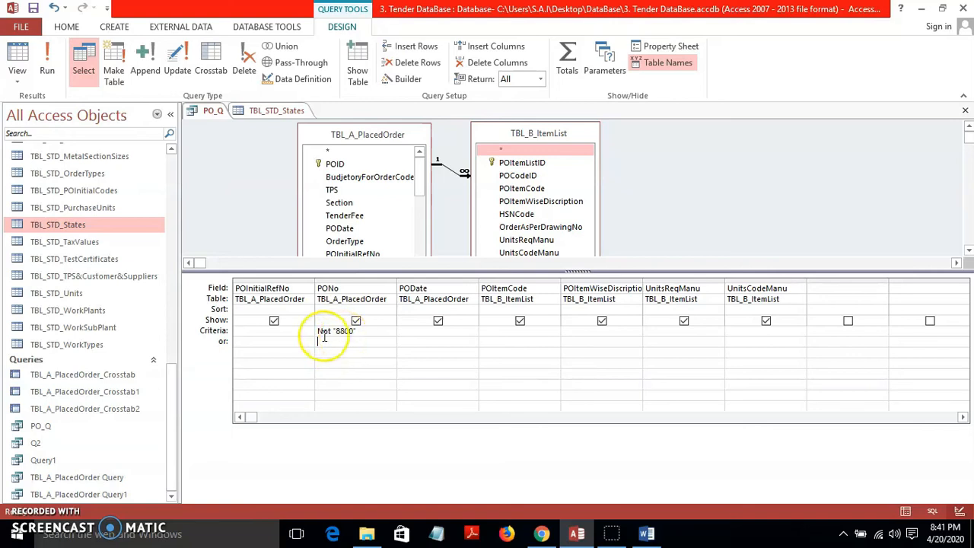
pyautogui.click(361, 347)
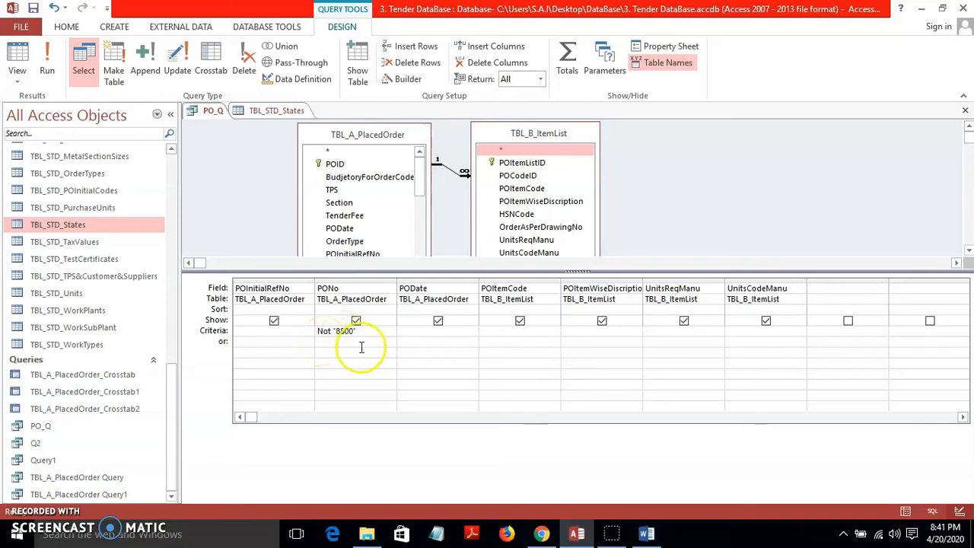
# Switch to Word and read the Like "Chi??" pattern and the date criteria examples, from #2/2/2006# through < Date() and > Date().
pyautogui.click(647, 533)
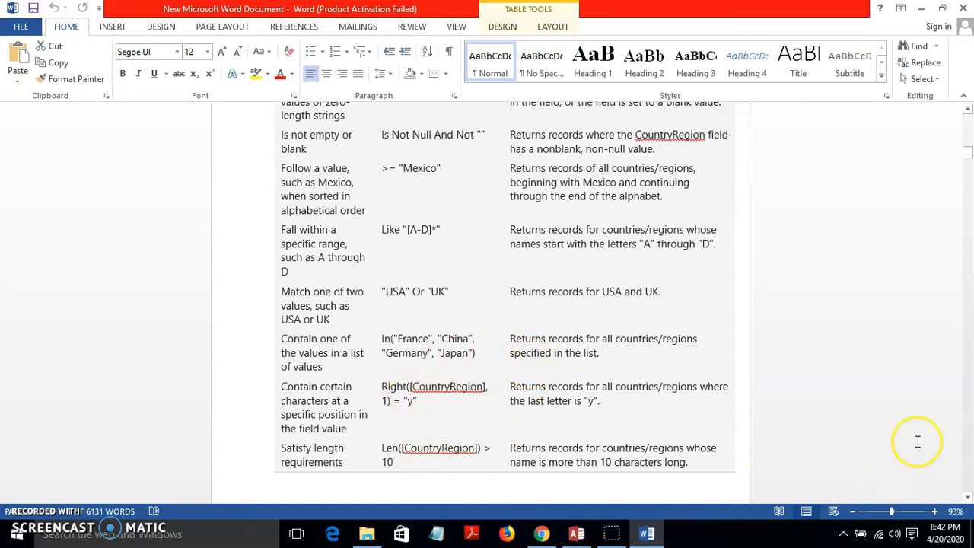
pyautogui.moveTo(970, 163); pyautogui.dragTo(969, 169)
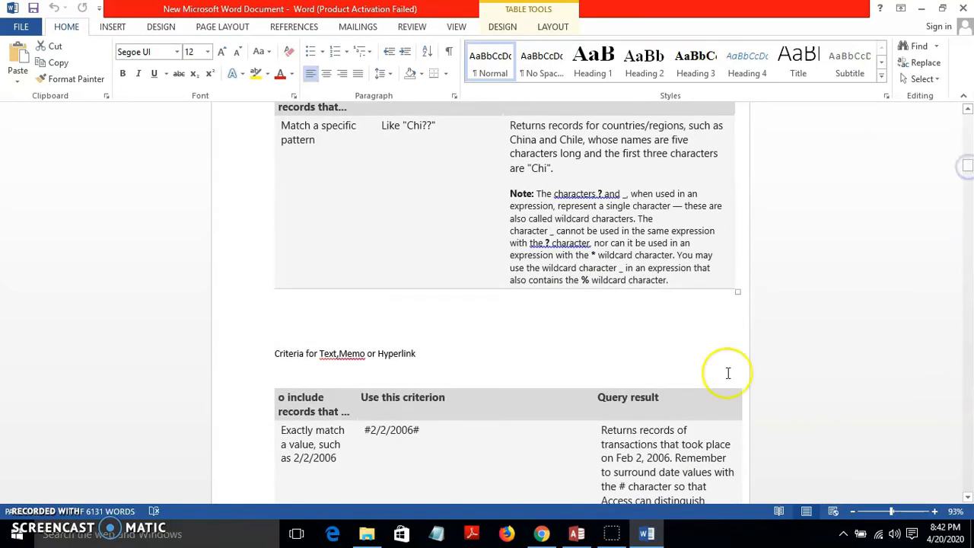
pyautogui.moveTo(968, 163); pyautogui.dragTo(968, 171)
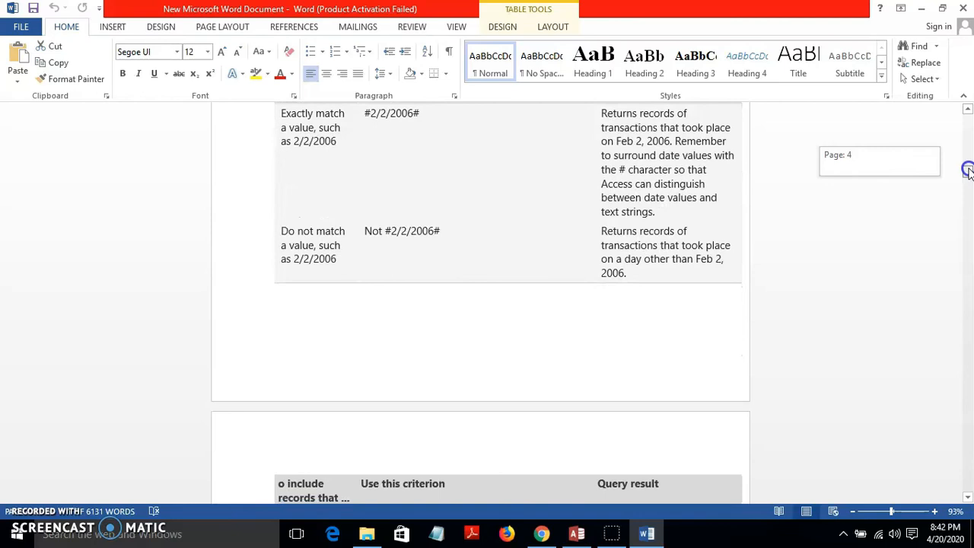
pyautogui.moveTo(967, 171); pyautogui.dragTo(968, 195)
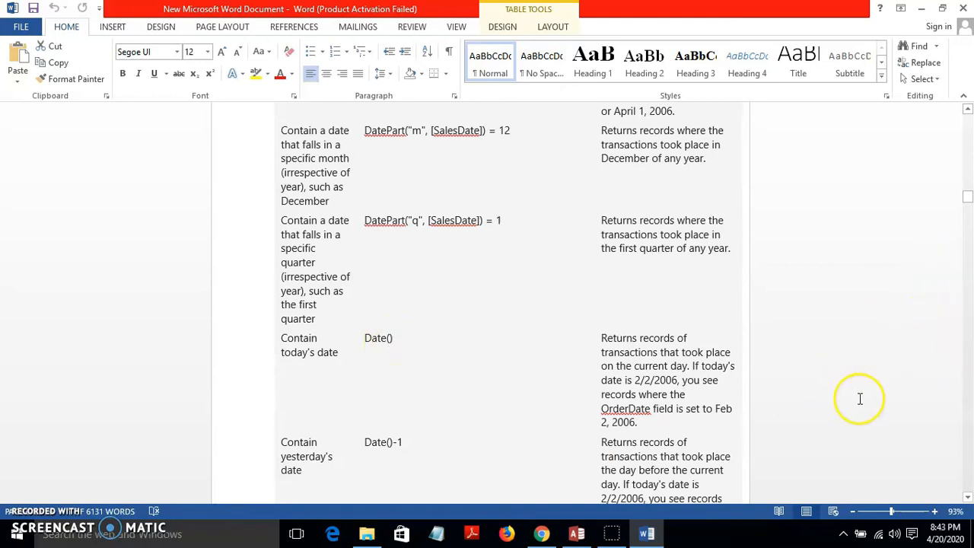
pyautogui.click(967, 495)
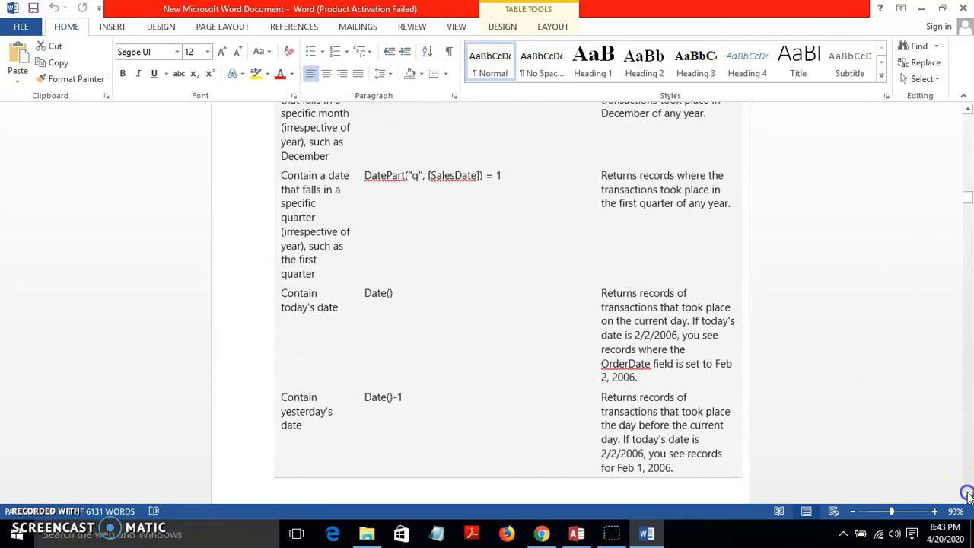
pyautogui.click(966, 495)
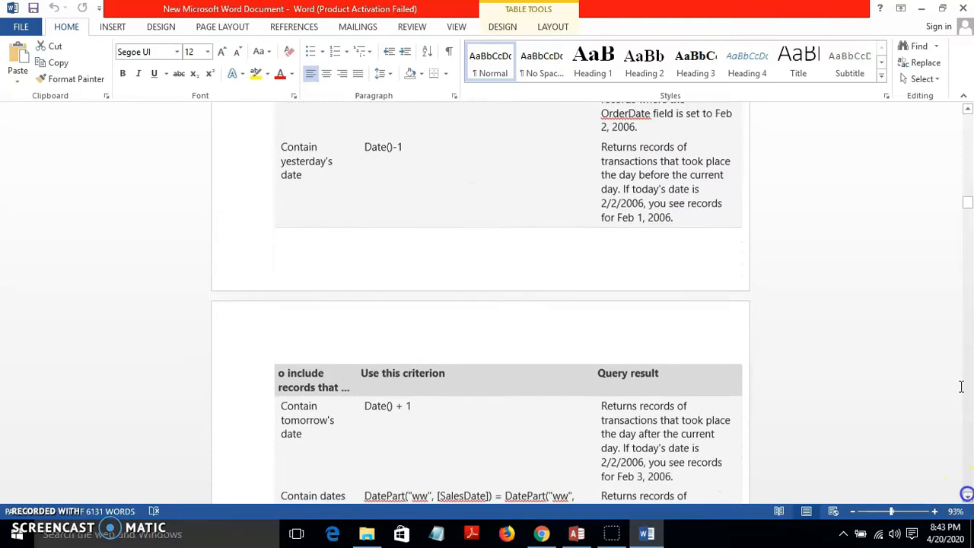
pyautogui.moveTo(970, 216)
pyautogui.mouseDown()
pyautogui.moveTo(968, 207)
pyautogui.moveTo(968, 219)
pyautogui.mouseUp()
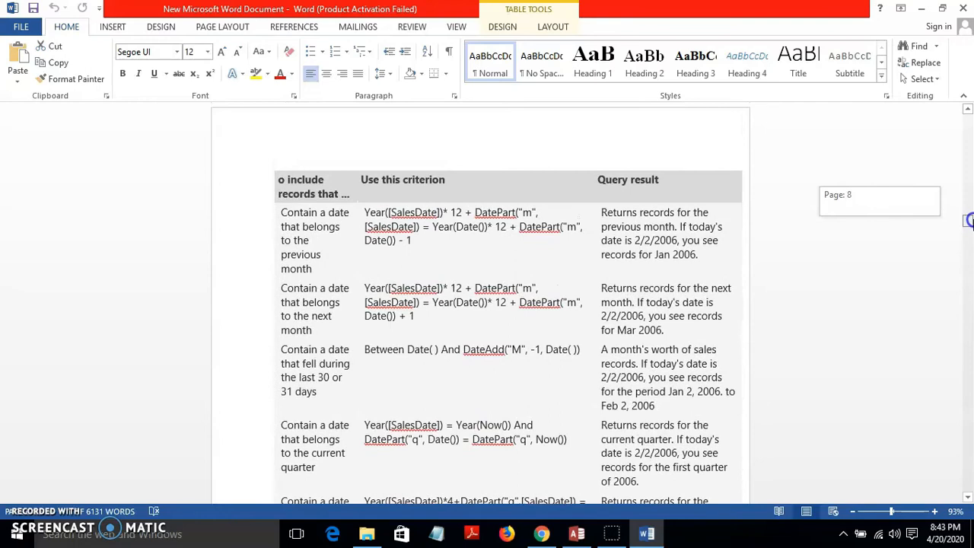
pyautogui.moveTo(968, 220); pyautogui.dragTo(968, 238)
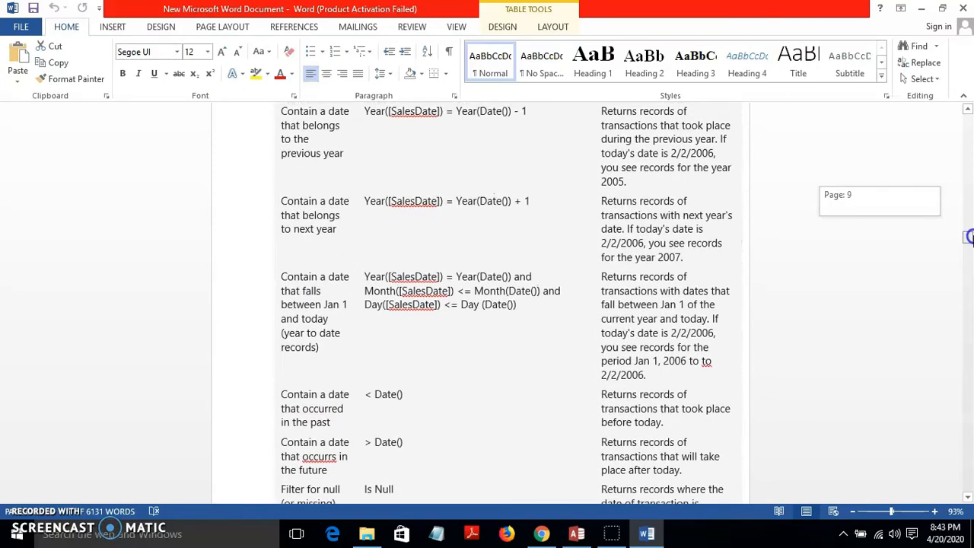
pyautogui.moveTo(969, 238); pyautogui.dragTo(968, 238)
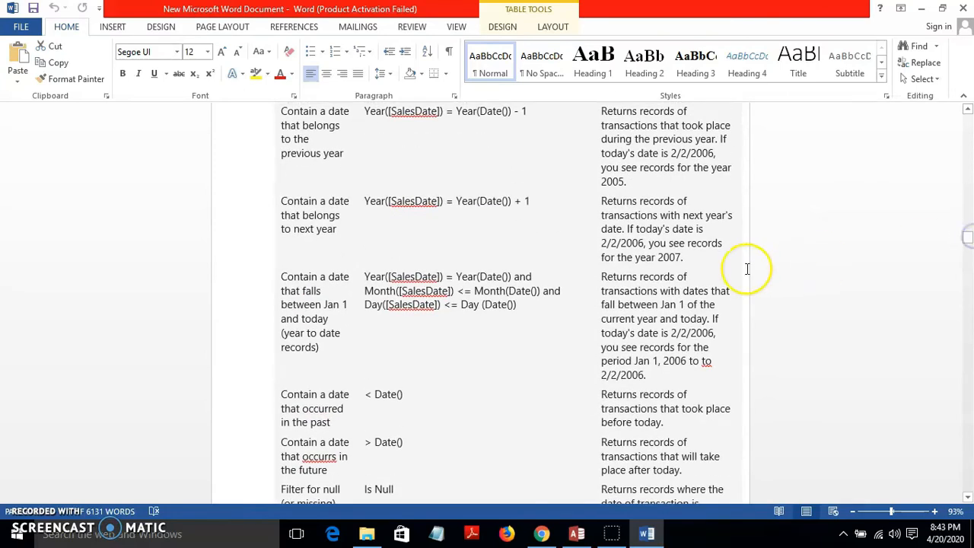